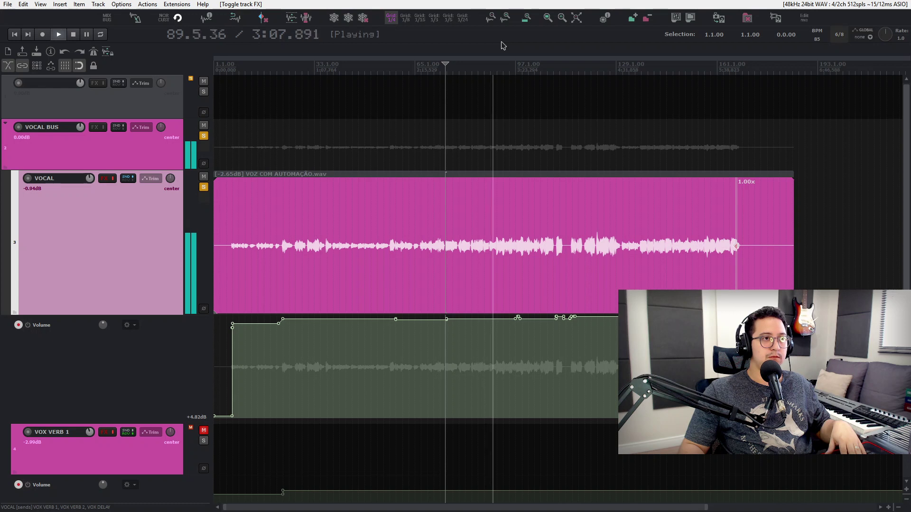
# - Audition the soloed VOCAL track from about bar 74, stopping and restarting playback from the same position
pyautogui.press('space')
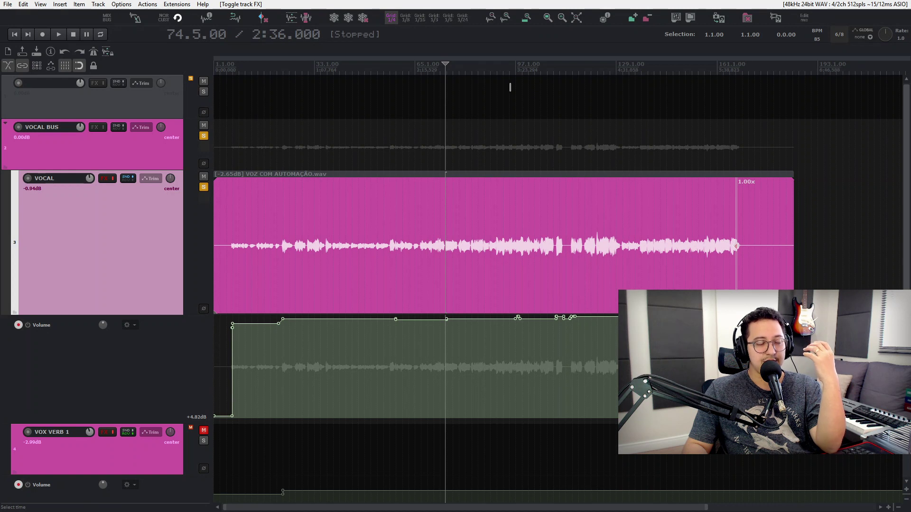
pyautogui.press('space')
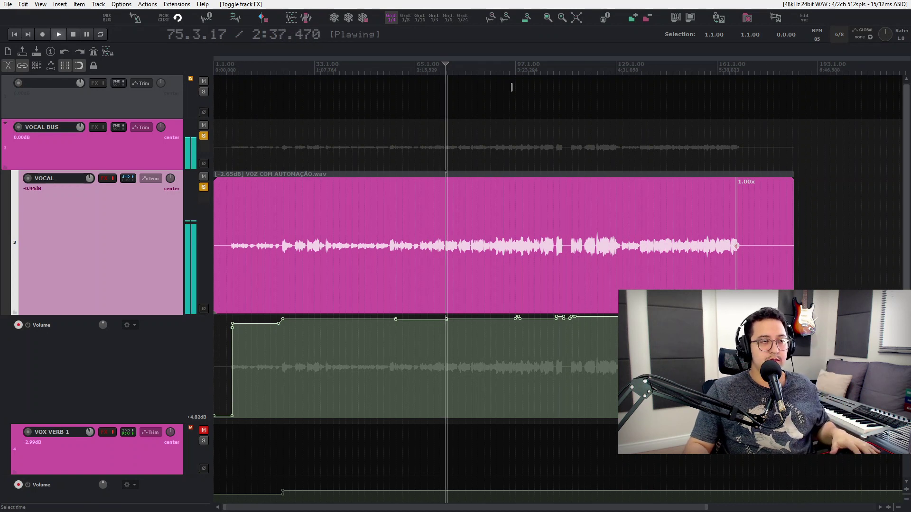
pyautogui.press('space')
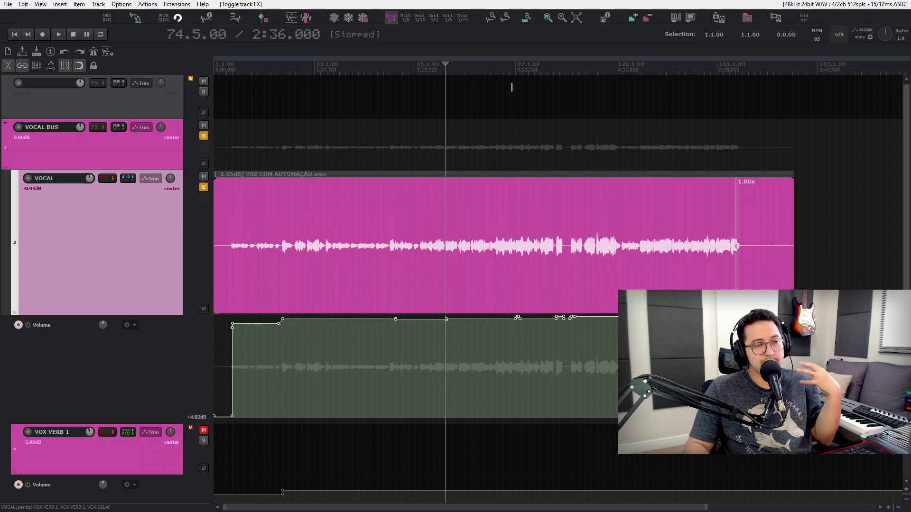
pyautogui.press('space')
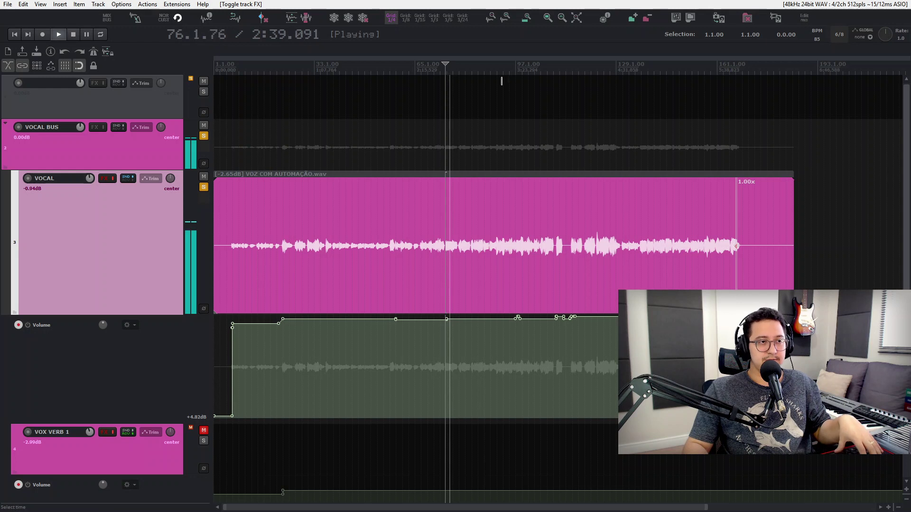
pyautogui.press('space')
# - Audition the louder vocal passages starting from bar 85 and bar 87, and replay from bar 85
pyautogui.click(477, 69)
pyautogui.press('space')
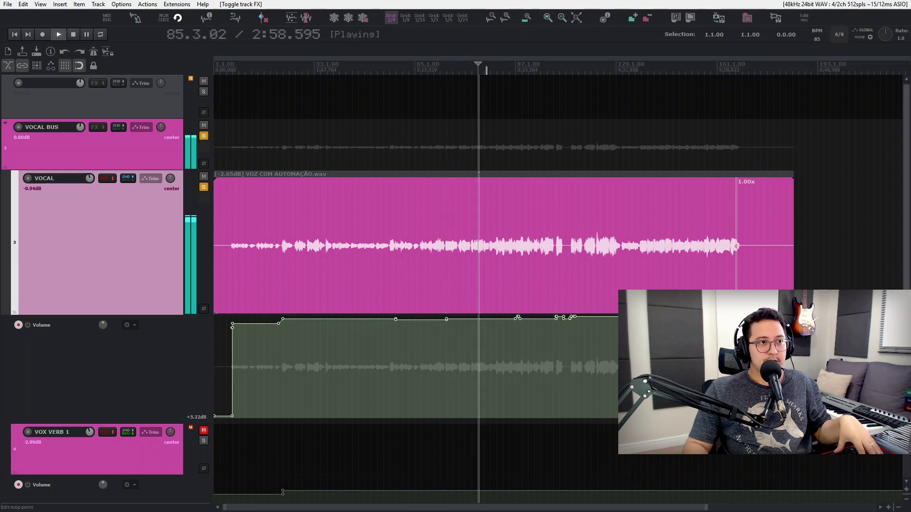
pyautogui.press('space')
pyautogui.click(485, 69)
pyautogui.press('space')
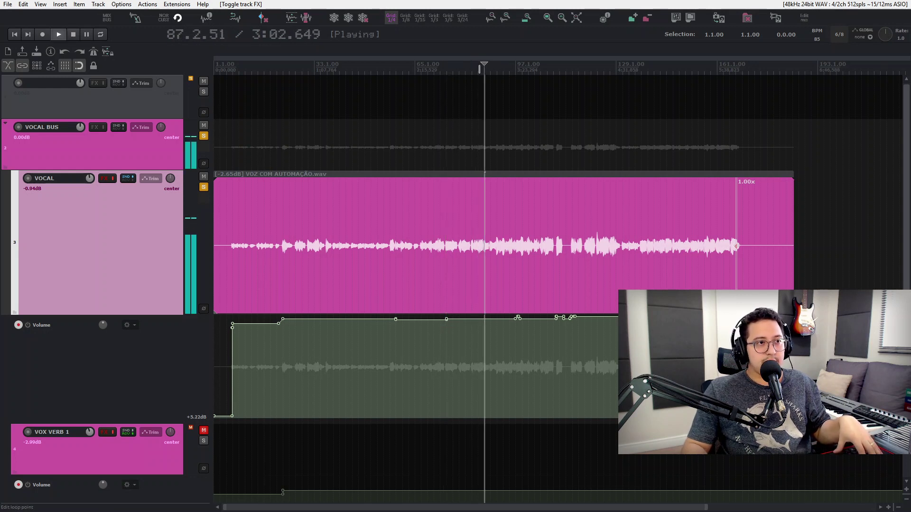
pyautogui.press('space')
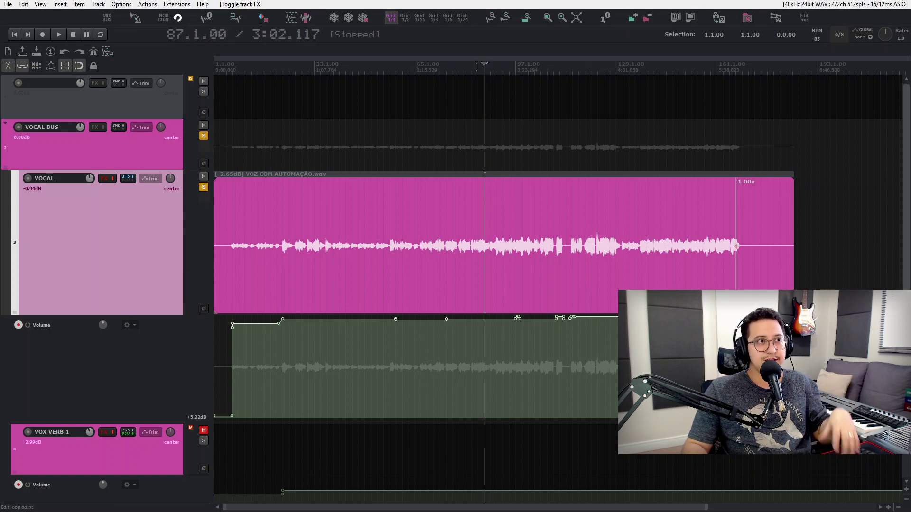
pyautogui.click(476, 66)
pyautogui.press('space')
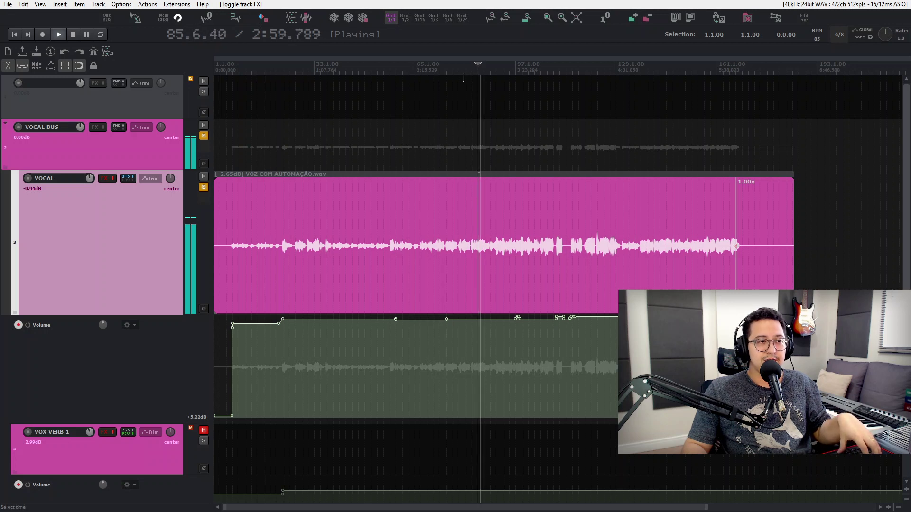
pyautogui.press('space')
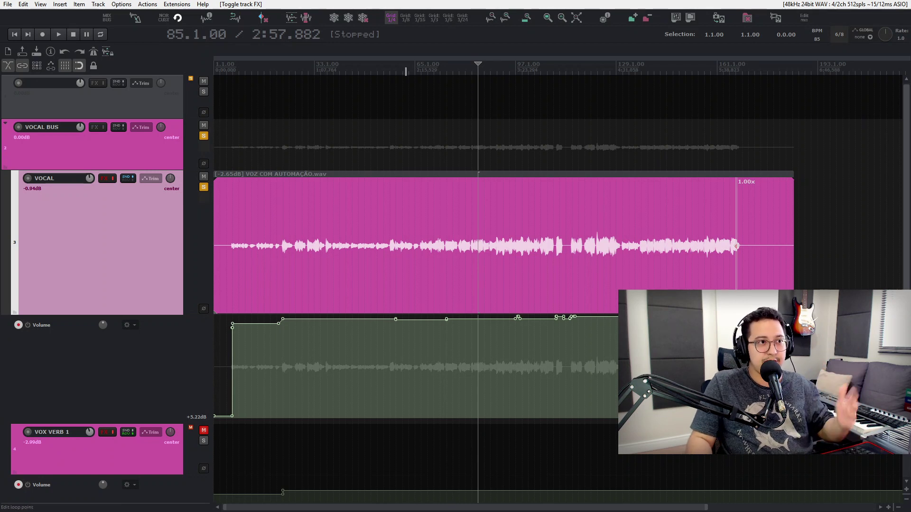
# - Audition the vocal around bar 75 and place the edit cursor at about 74.4, just before the phrase begins
pyautogui.click(446, 65)
pyautogui.press('space')
pyautogui.press('space')
pyautogui.scroll(6, 450, 69)
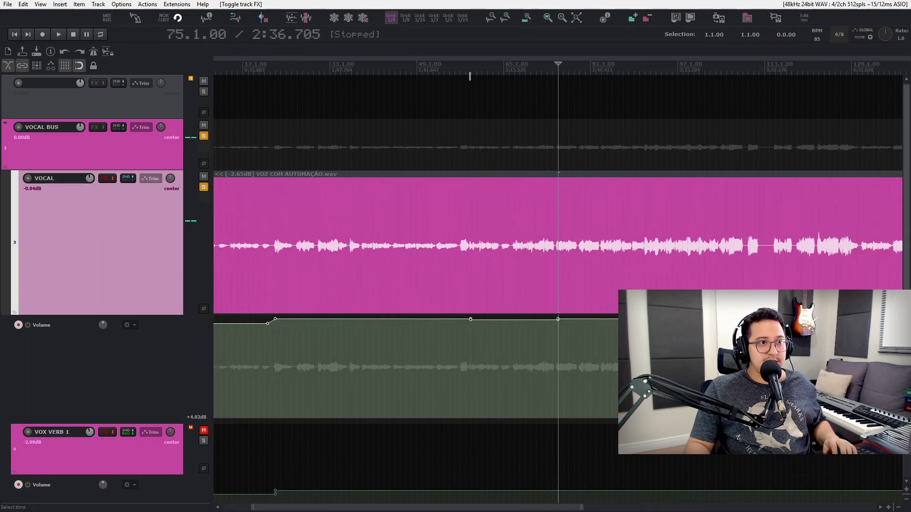
pyautogui.scroll(1, 525, 69)
pyautogui.click(543, 64)
pyautogui.scroll(-2, 550, 67)
pyautogui.press('space')
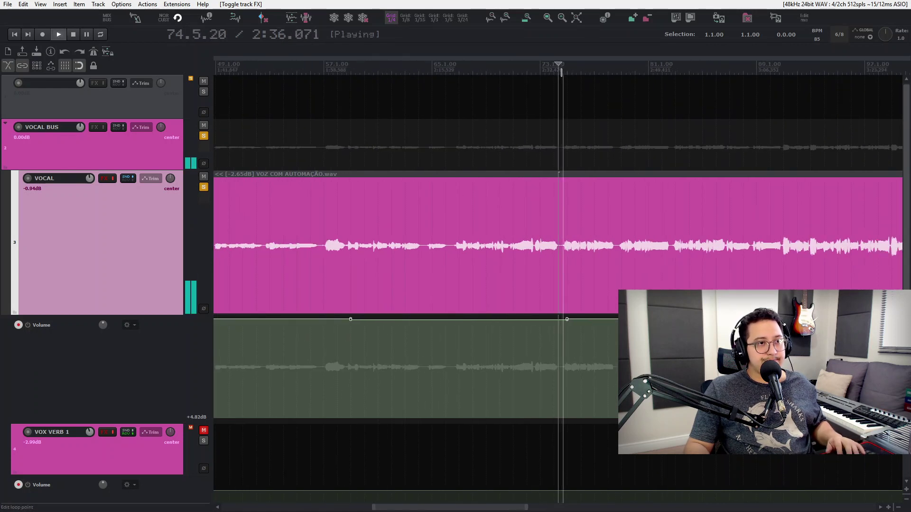
pyautogui.press('space')
pyautogui.scroll(2, 561, 71)
pyautogui.click(565, 70)
pyautogui.click(564, 70)
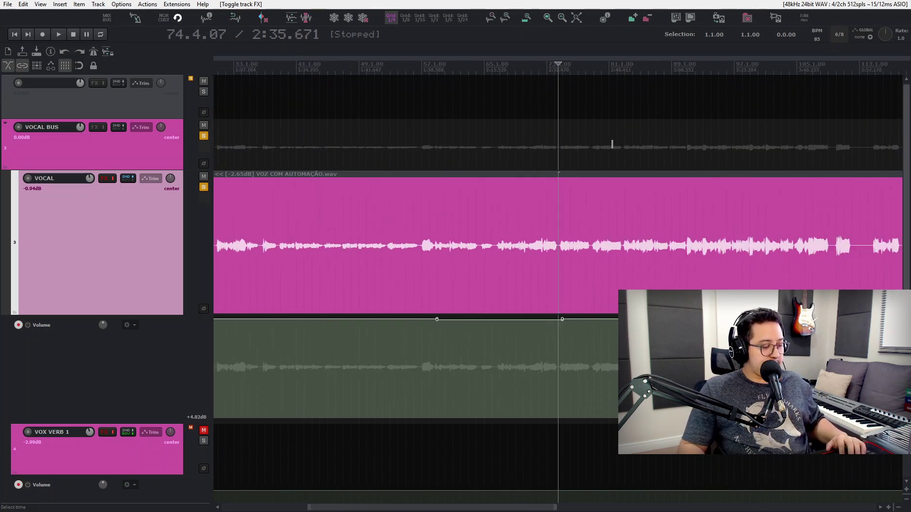
# - Unsolo VOCAL, unmute VOX VERB 1, VOX VERB 2 and VOX DELAY, and enable the effects on the vocal and all three sends
pyautogui.hotkey('ctrl', 'm')
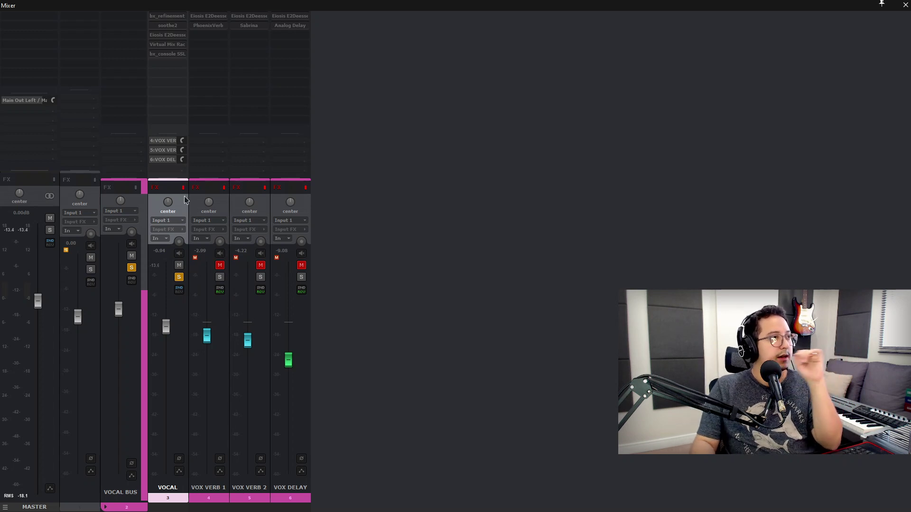
pyautogui.click(179, 277)
pyautogui.click(220, 265)
pyautogui.click(261, 266)
pyautogui.click(301, 265)
pyautogui.hotkey('ctrl', 'a')
pyautogui.click(264, 188)
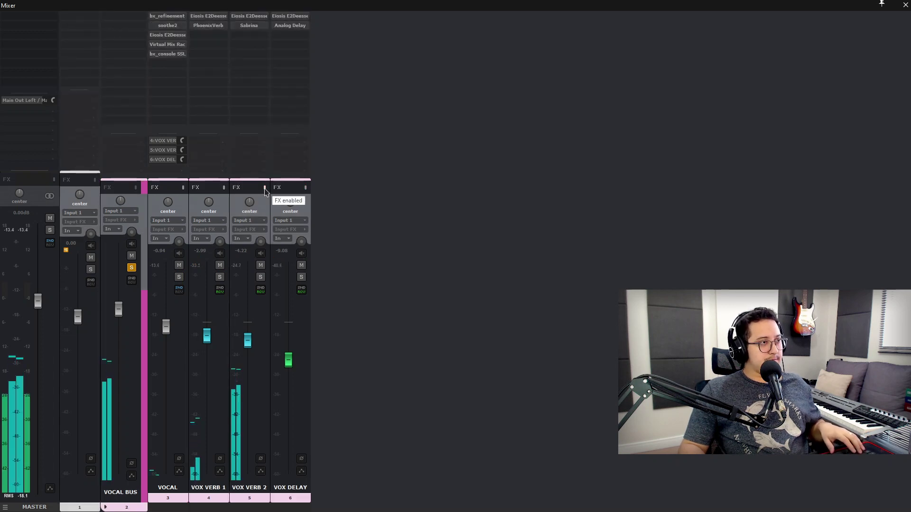
# - Play the vocal with its effects and lower the volume of all selected tracks together by about 1 dB
pyautogui.hotkey('ctrl', 'm')
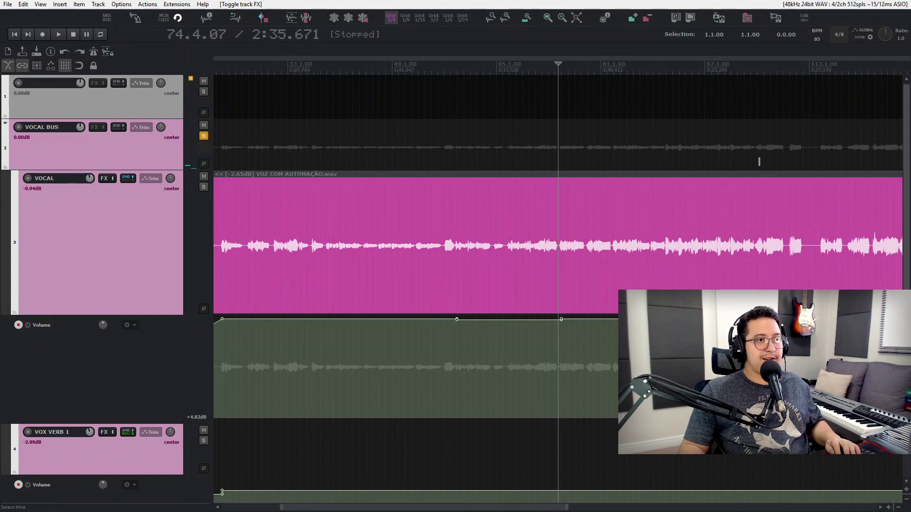
pyautogui.press('space')
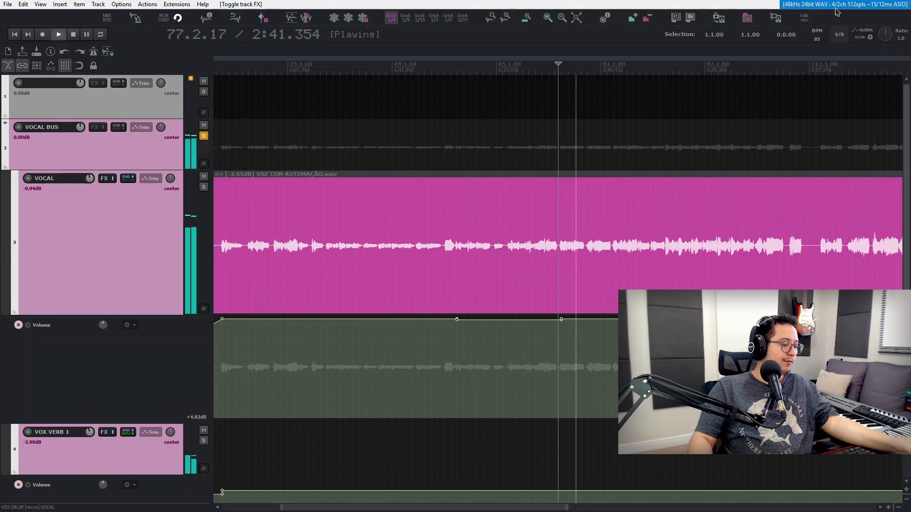
pyautogui.hotkey('ctrl', 'm')
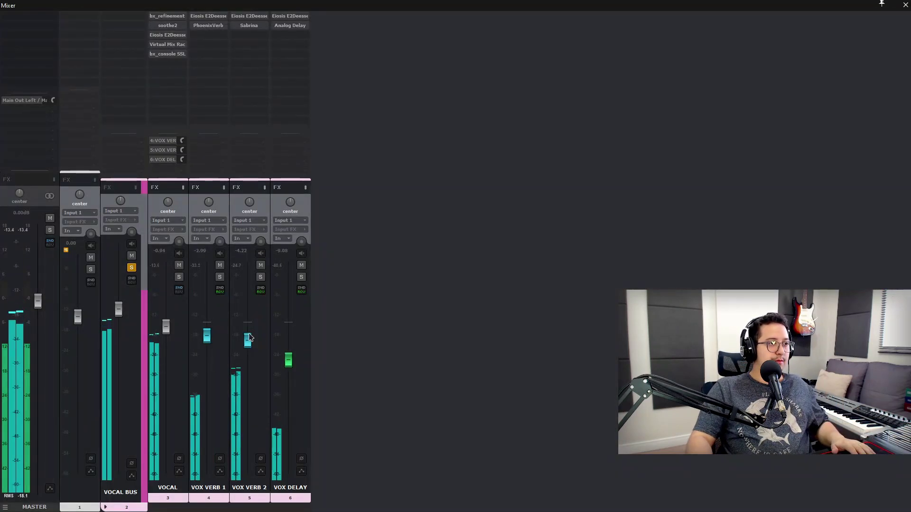
pyautogui.scroll(-2, 247, 349)
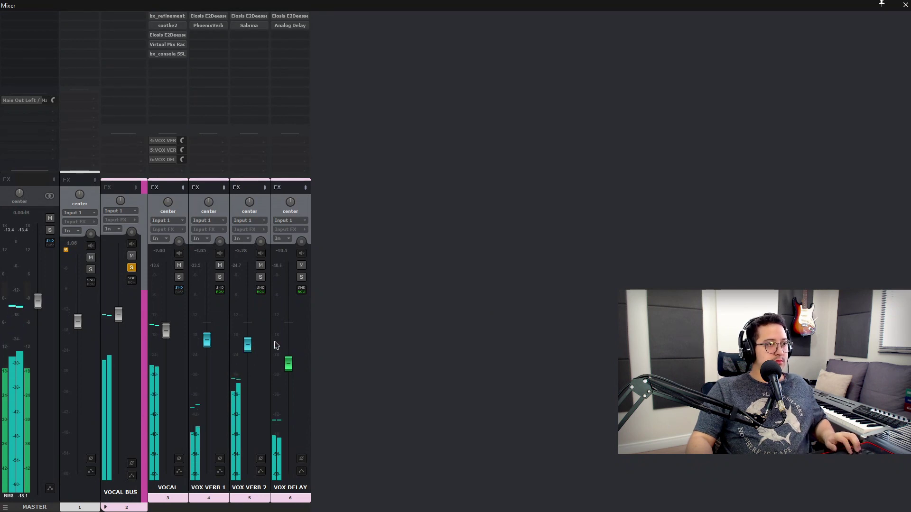
pyautogui.hotkey('ctrl', 'z')
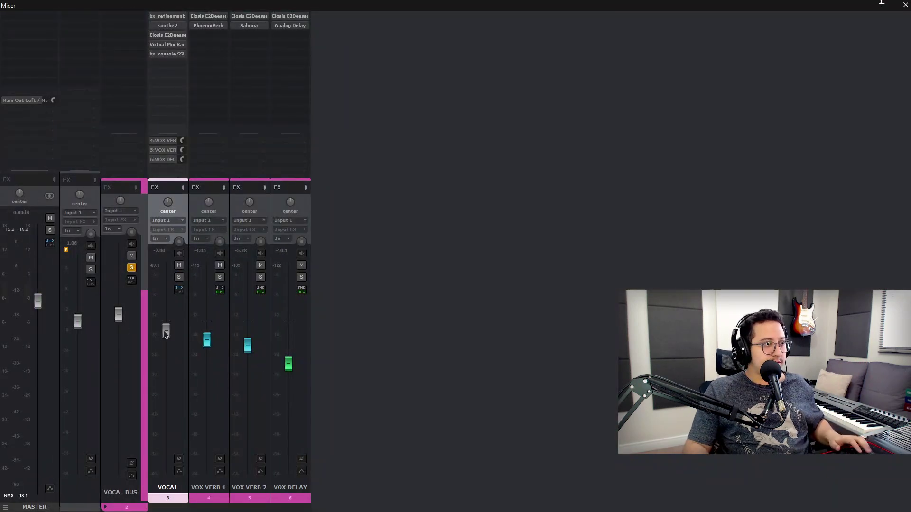
# - Reset the VOCAL volume to 0.00 dB and lower VOX VERB 2 to about -7.9 dB
pyautogui.doubleClick(169, 328)
pyautogui.moveTo(244, 347); pyautogui.dragTo(244, 357)
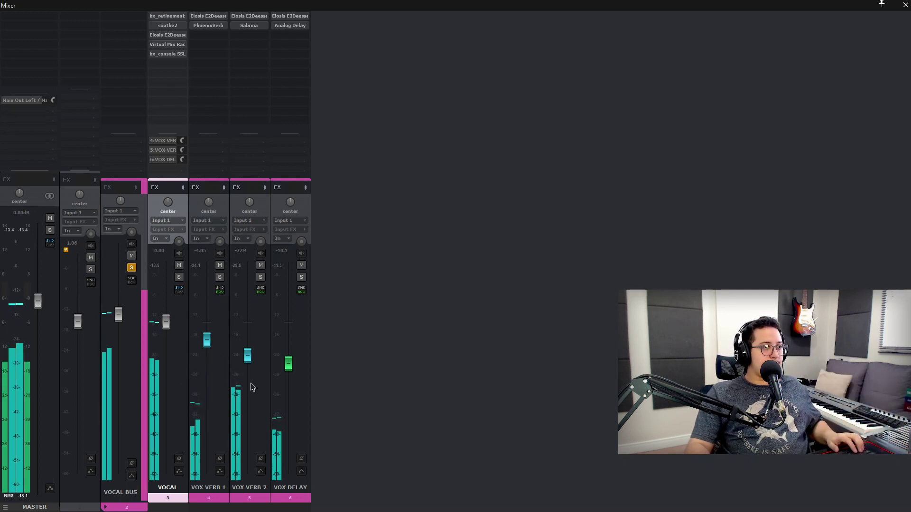
# - Select the VOX VERB 1, VOX VERB 2 and VOX DELAY tracks and mute them together
pyautogui.click(300, 390)
pyautogui.keyDown('shift'); pyautogui.click(220, 392); pyautogui.keyUp('shift')
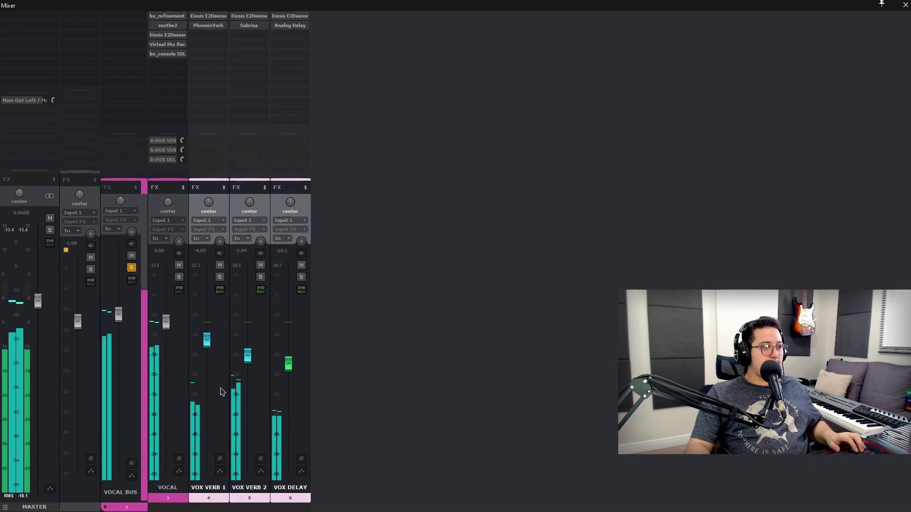
pyautogui.click(220, 265)
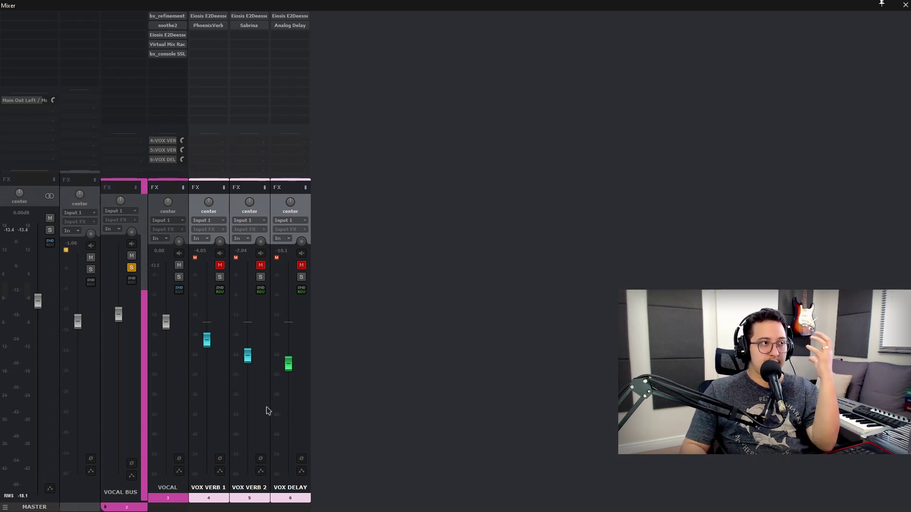
# - Play the dry VOCAL track while toggling its whole effects chain off and on to compare the sound
pyautogui.click(179, 382)
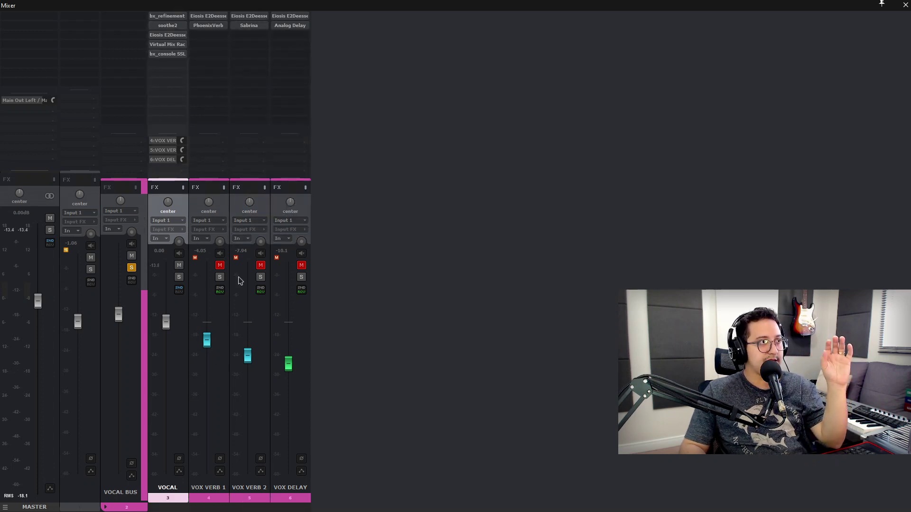
pyautogui.press('space')
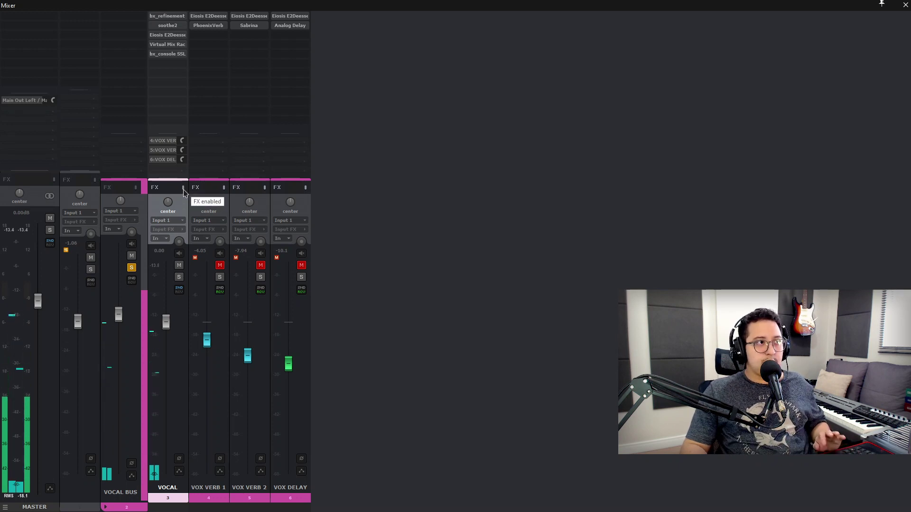
pyautogui.click(183, 188)
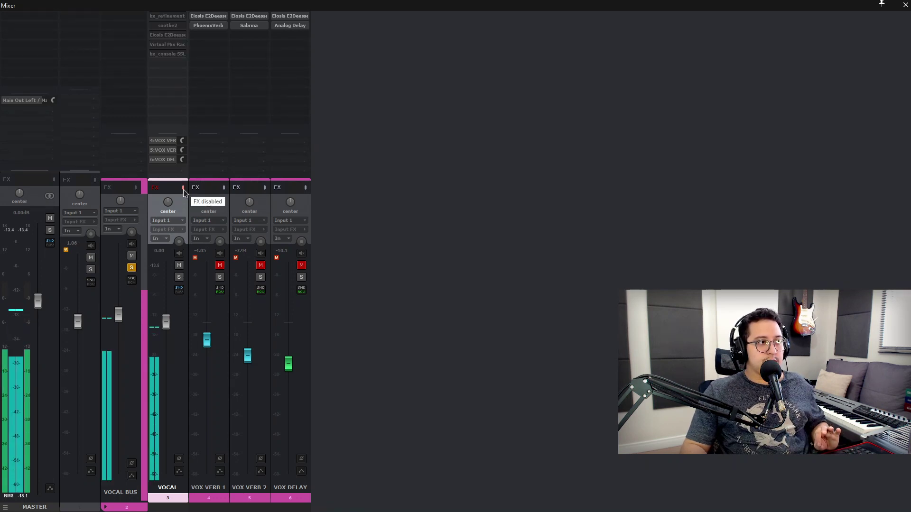
pyautogui.click(183, 189)
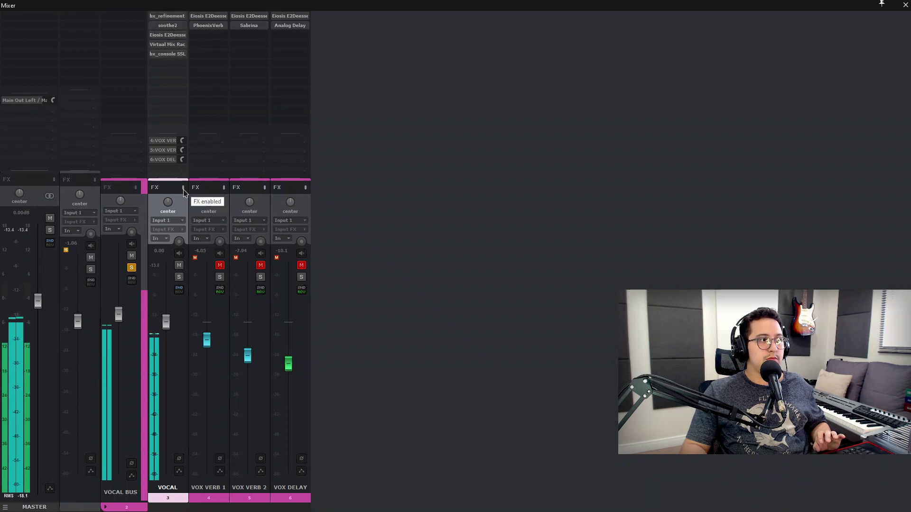
pyautogui.click(183, 189)
pyautogui.click(183, 189)
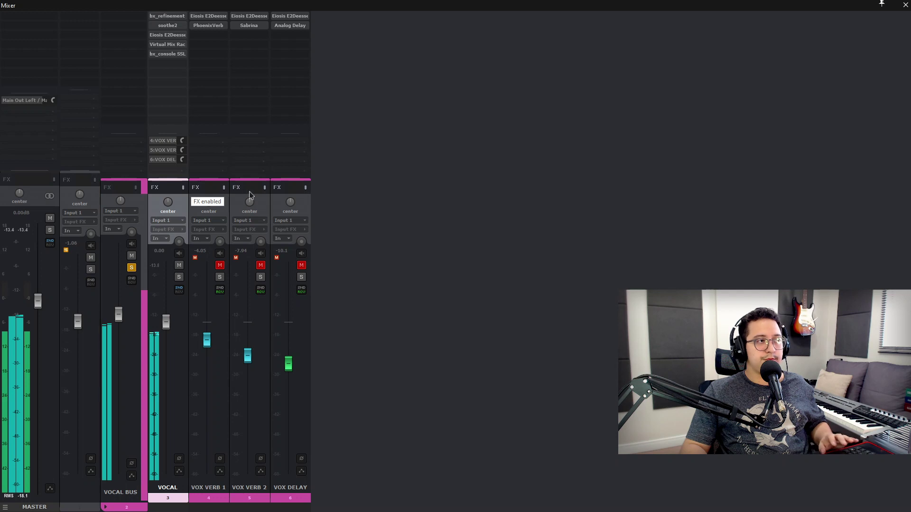
pyautogui.press('space')
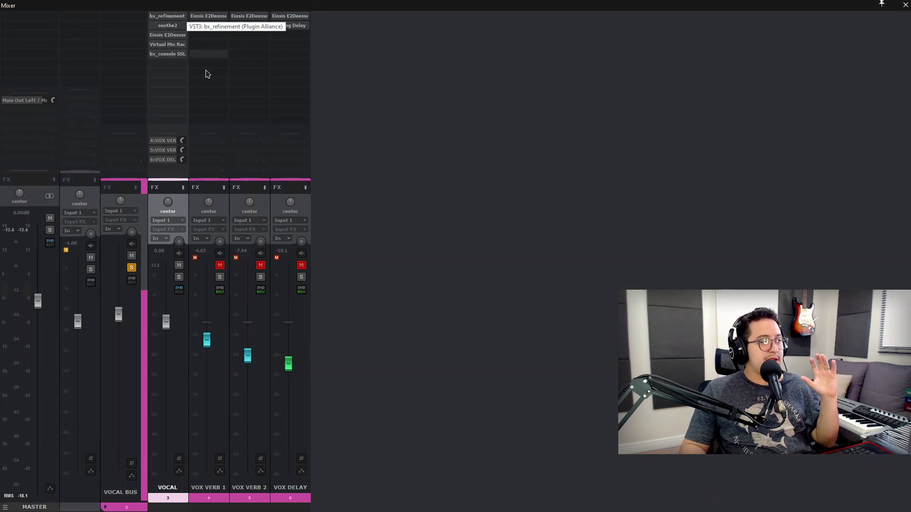
# - Bypass bx_console SSL, Virtual Mix Rack, the Eiosis de-esser and soothe2 on VOCAL, keeping bx_refinement active
pyautogui.keyDown('shift'); pyautogui.click(179, 55); pyautogui.keyUp('shift')
pyautogui.keyDown('shift'); pyautogui.click(178, 46); pyautogui.keyUp('shift')
pyautogui.keyDown('shift'); pyautogui.click(177, 36); pyautogui.keyUp('shift')
pyautogui.keyDown('shift'); pyautogui.click(173, 27); pyautogui.keyUp('shift')
pyautogui.hotkey('ctrl', 'm')
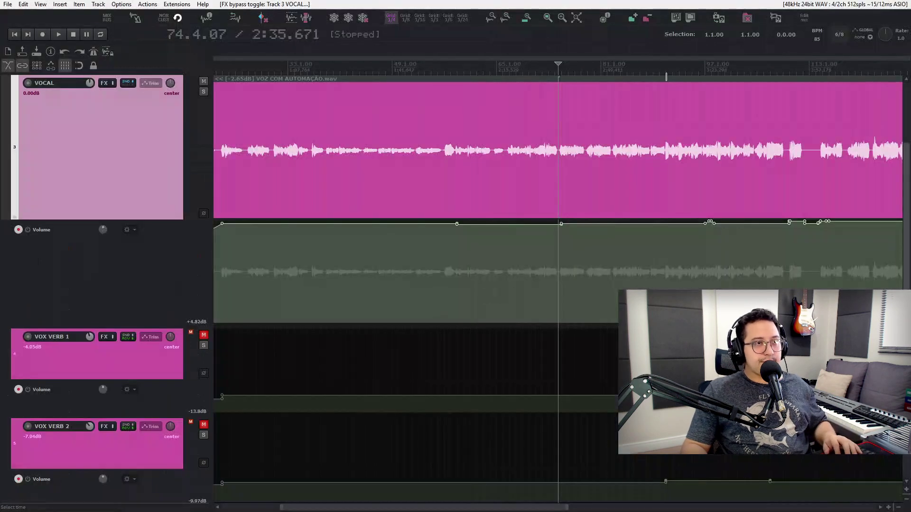
pyautogui.hotkey('ctrl', 'm')
# - Open the bx_refinement plug-in of the VOCAL track and move its window clear of the mixer channels
pyautogui.click(162, 17)
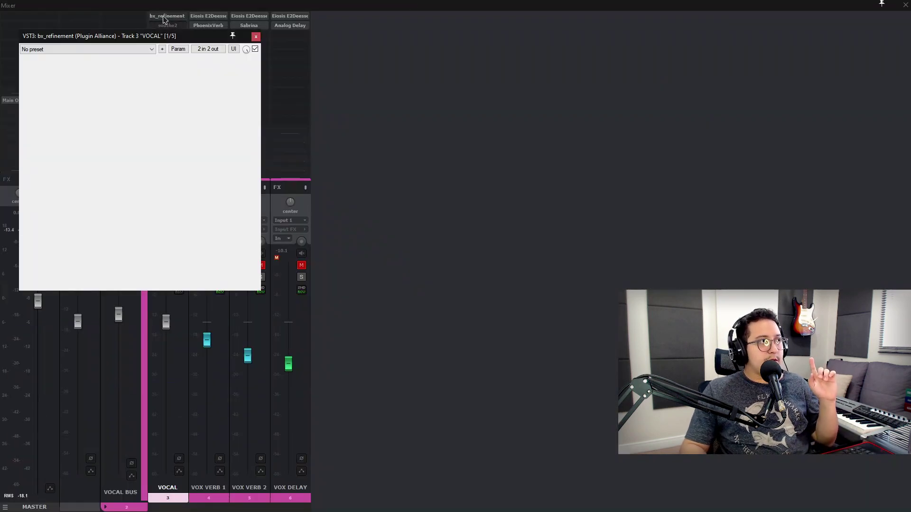
pyautogui.moveTo(194, 36); pyautogui.dragTo(490, 49)
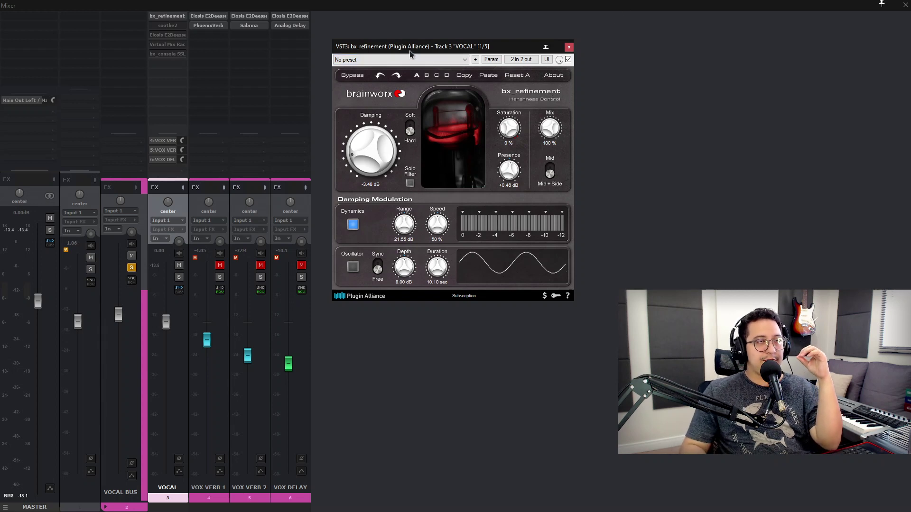
pyautogui.moveTo(409, 52); pyautogui.dragTo(399, 37)
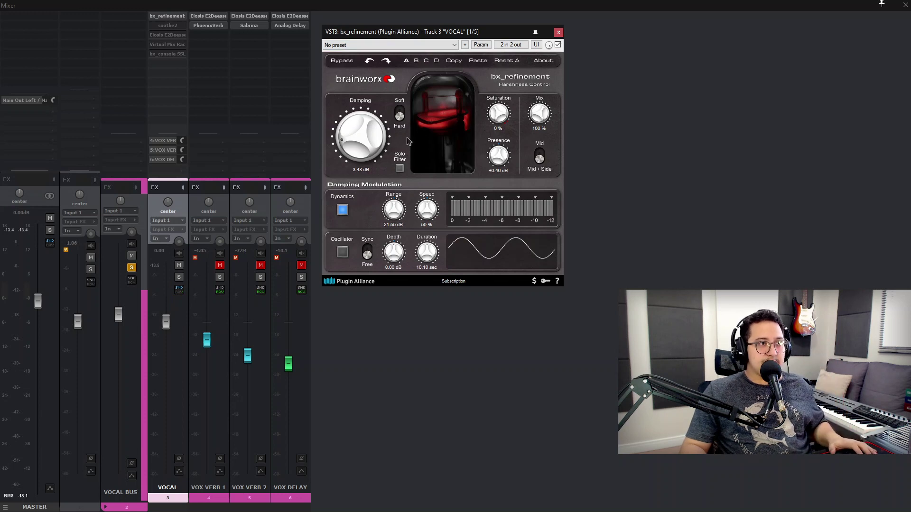
# - Play the vocal while bypassing and re-enabling bx_refinement to compare the sound, and stop playback
pyautogui.click(559, 45)
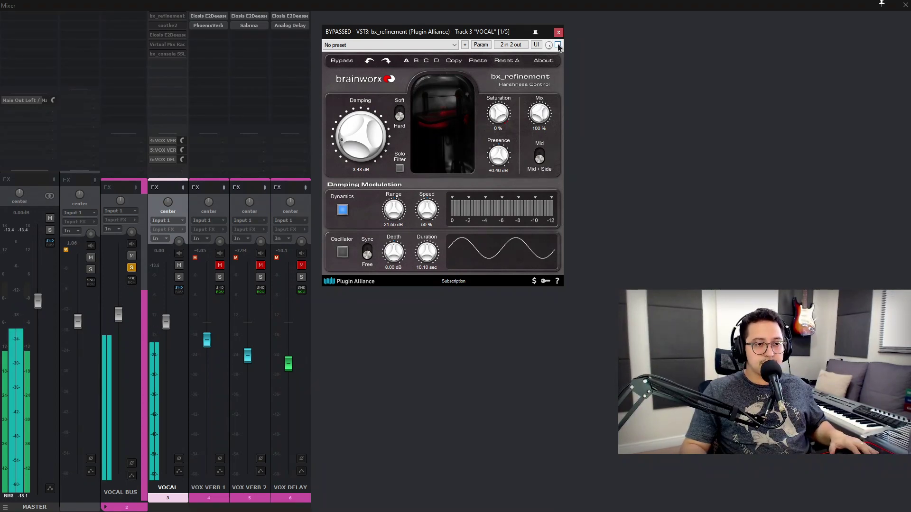
pyautogui.click(558, 45)
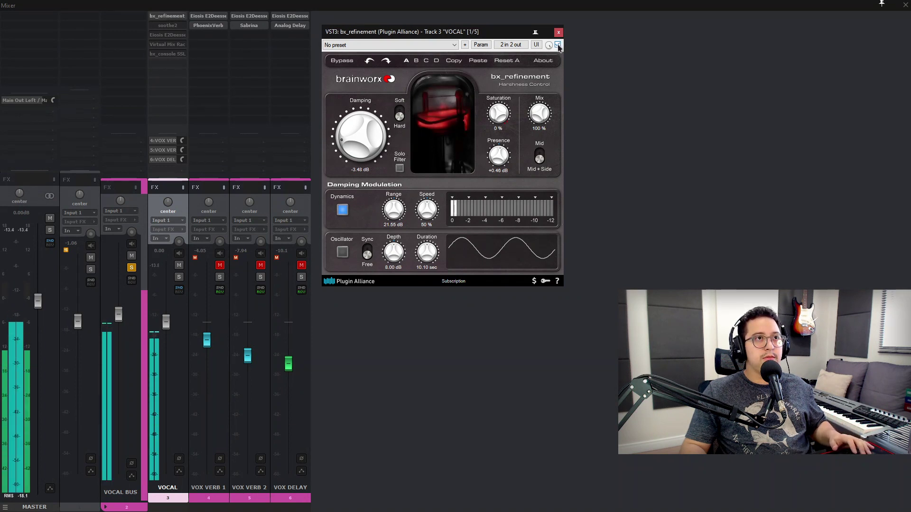
pyautogui.click(558, 45)
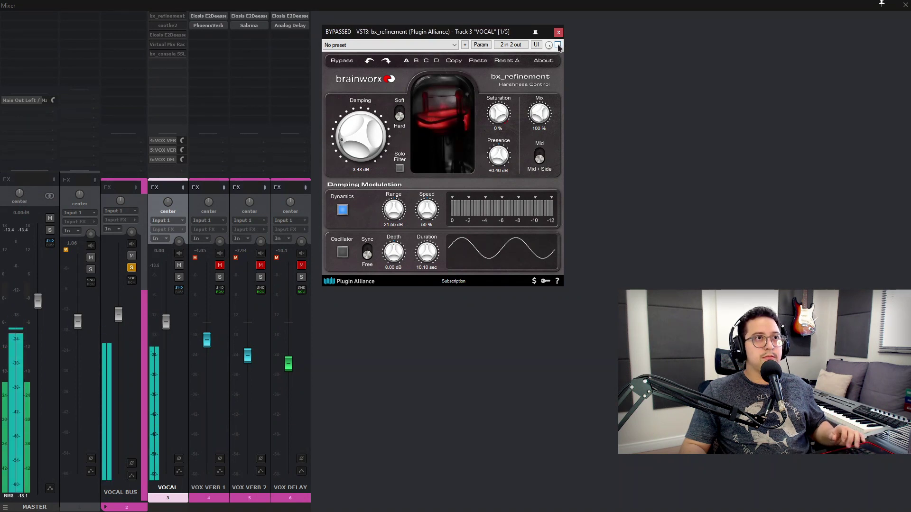
pyautogui.click(558, 45)
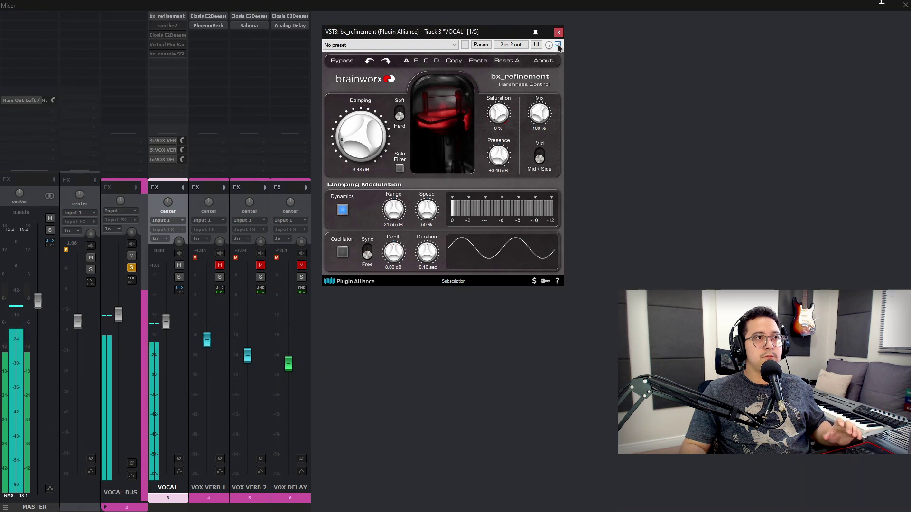
pyautogui.press('space')
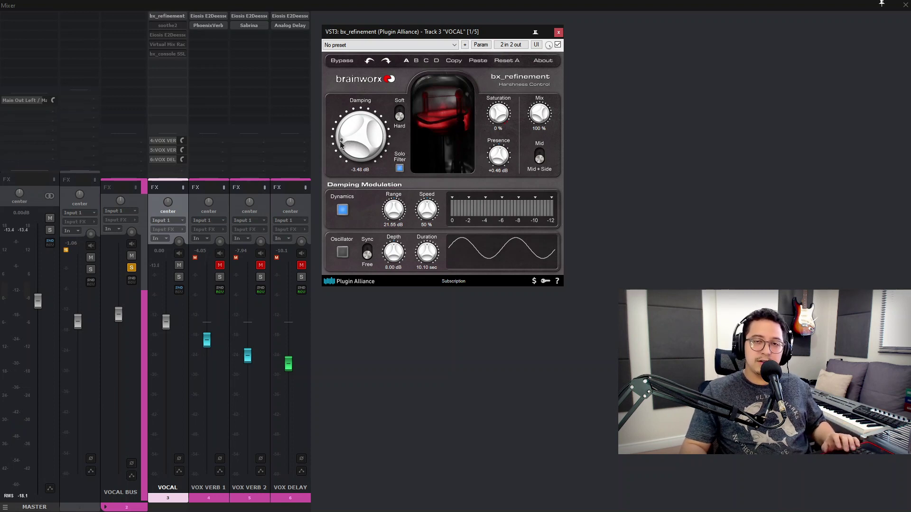
# - Audition bx_refinement's Damping at an exaggerated -20 dB and with the Solo Filter during playback, and settle Damping at -2.84 dB
pyautogui.press('space')
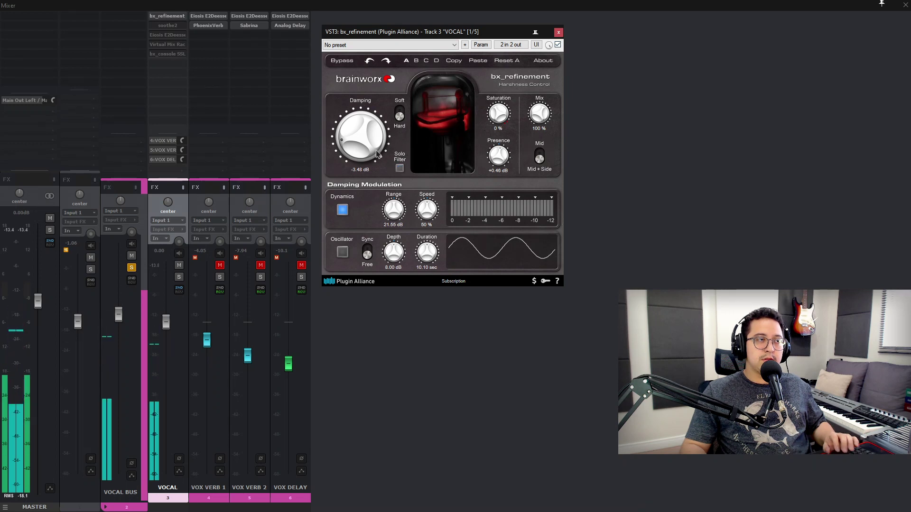
pyautogui.press('space')
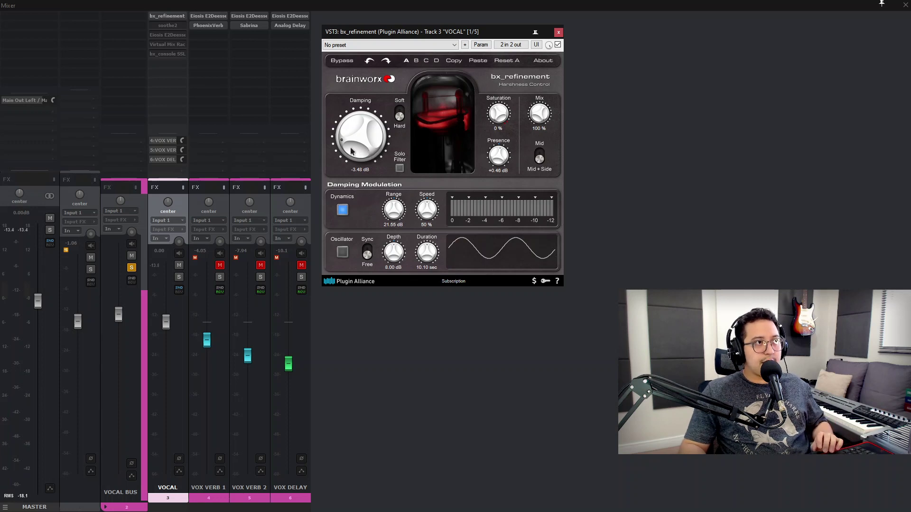
pyautogui.press('space')
pyautogui.moveTo(351, 150); pyautogui.dragTo(465, 154)
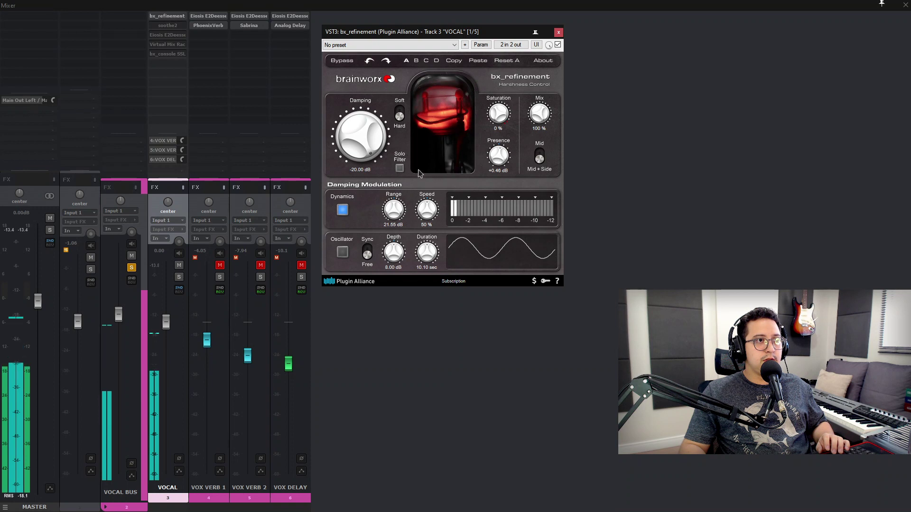
pyautogui.click(401, 170)
pyautogui.moveTo(372, 148); pyautogui.dragTo(345, 183)
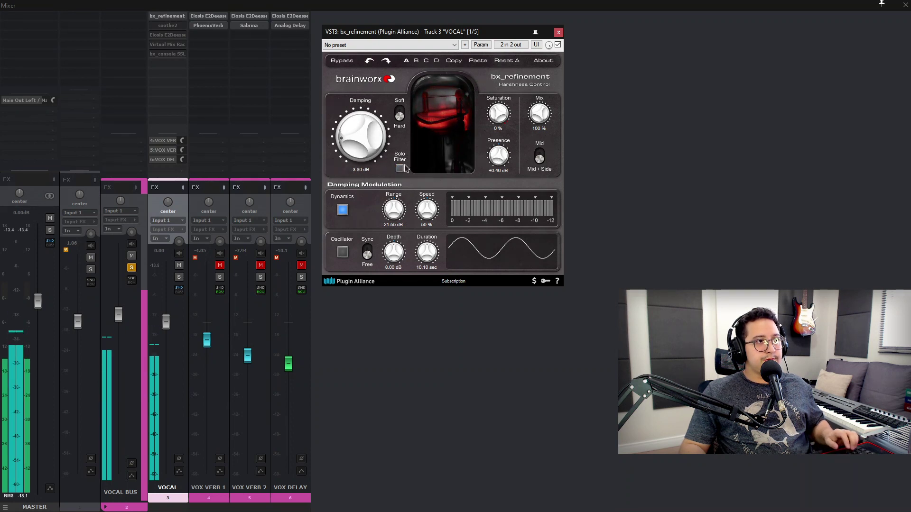
pyautogui.moveTo(364, 142); pyautogui.dragTo(348, 138)
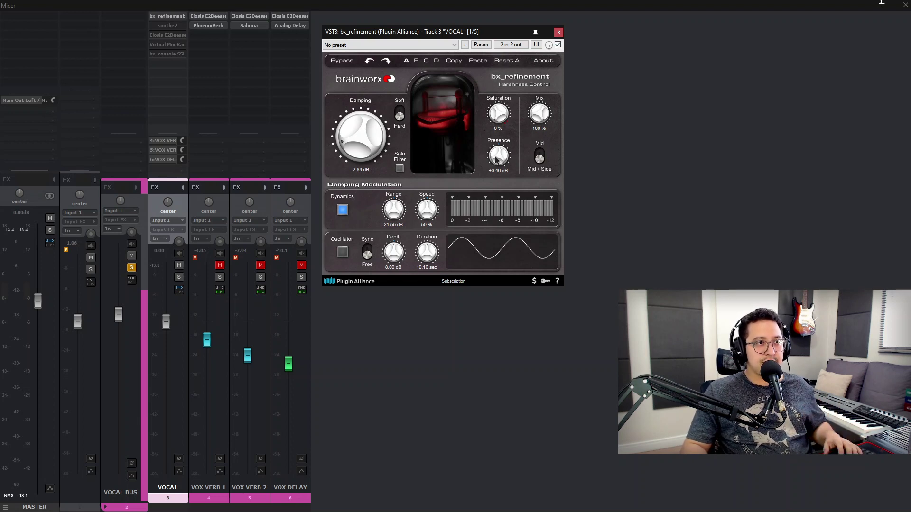
# - Try the Presence control of bx_refinement, shift the plug-in window slightly upward and close it
pyautogui.moveTo(491, 163)
pyautogui.mouseDown()
pyautogui.moveTo(480, 267)
pyautogui.moveTo(486, 138)
pyautogui.moveTo(505, 95)
pyautogui.moveTo(498, 165)
pyautogui.mouseUp()
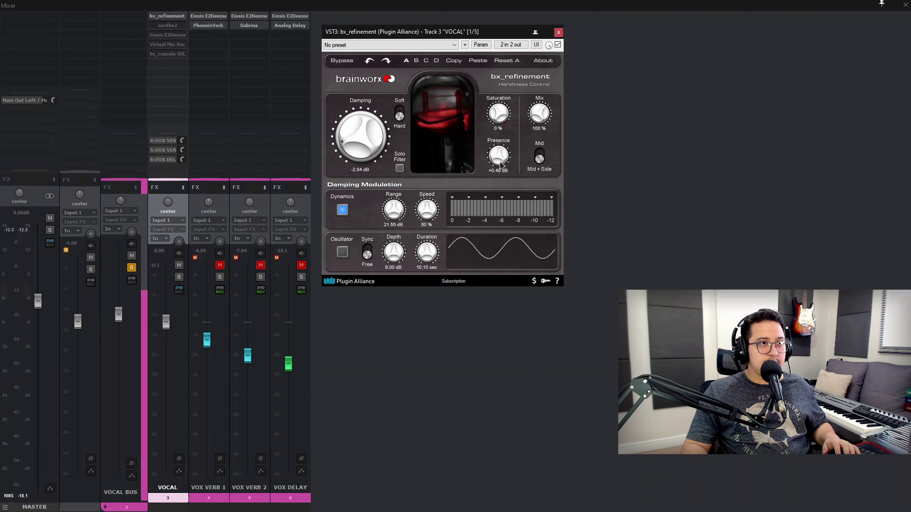
pyautogui.moveTo(515, 34); pyautogui.dragTo(515, 26)
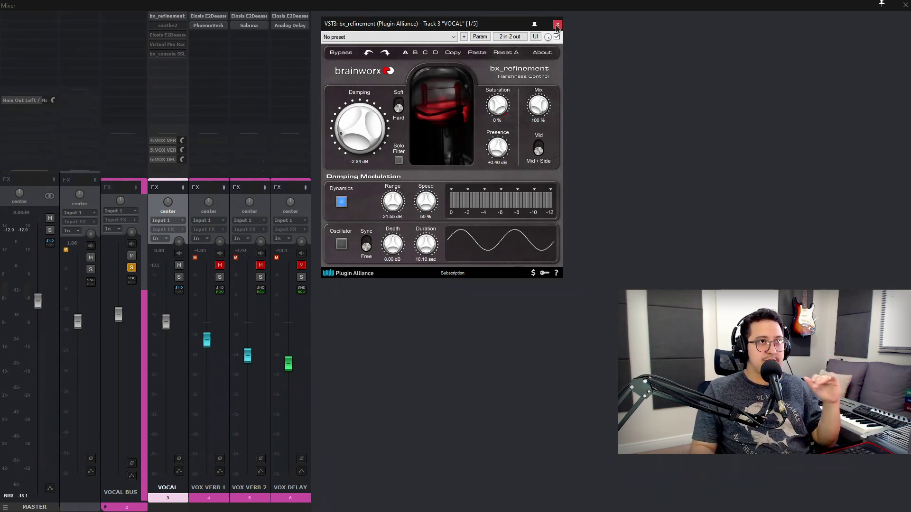
pyautogui.click(558, 25)
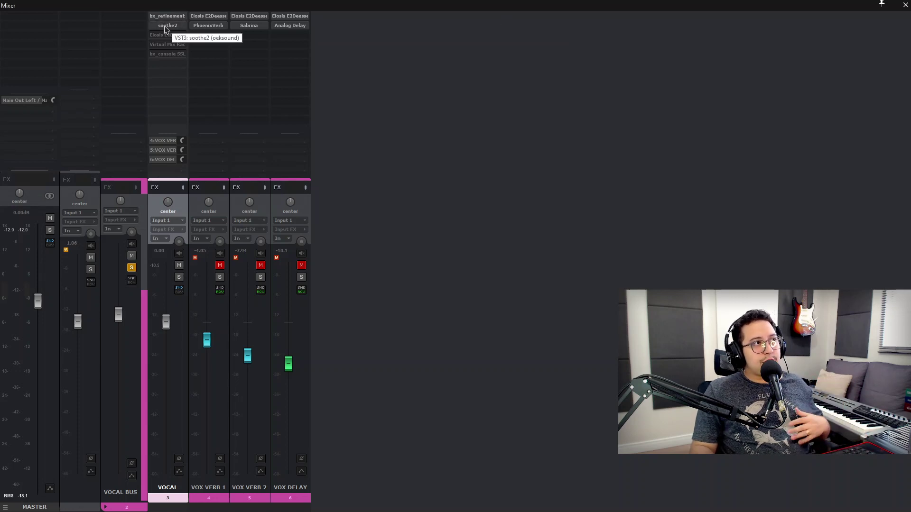
# - Open soothe2 on the VOCAL track and compare the sound with the plug-in bypassed and active
pyautogui.click(165, 26)
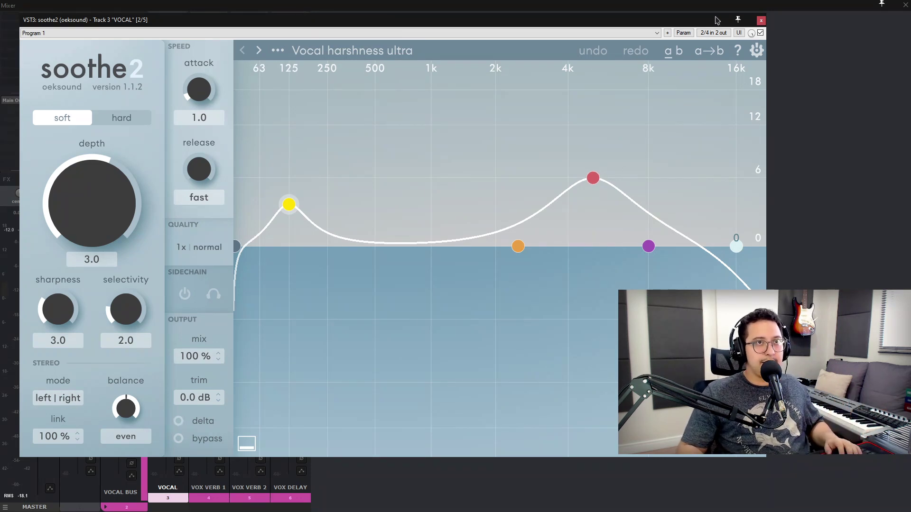
pyautogui.moveTo(620, 23); pyautogui.dragTo(624, 28)
pyautogui.click(763, 38)
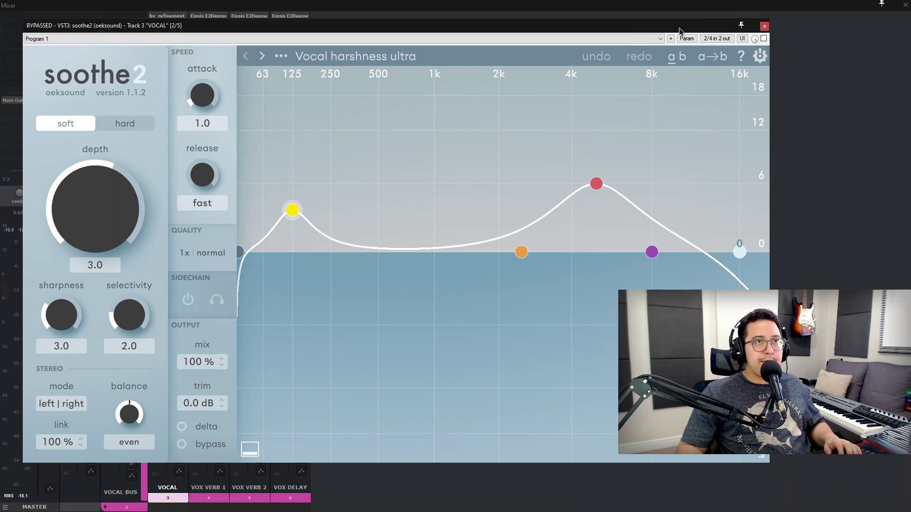
pyautogui.click(763, 39)
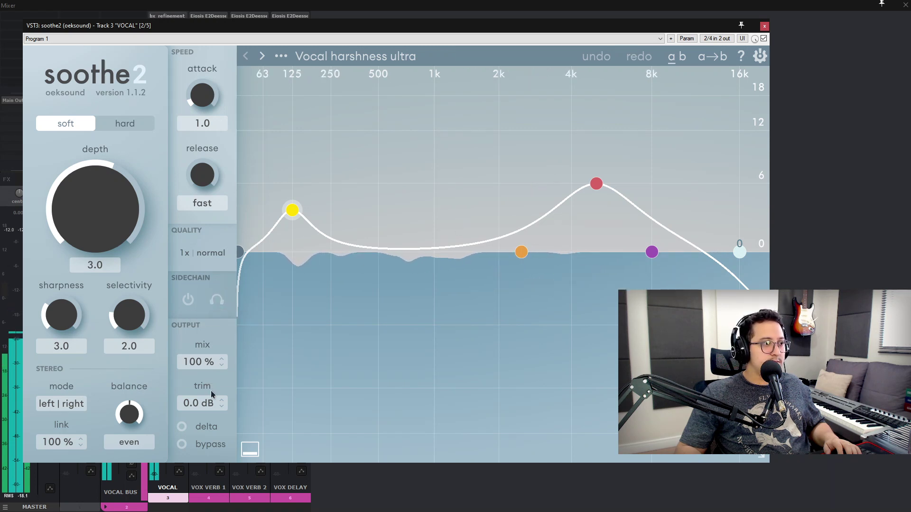
# - Audition only what soothe2 removes by enabling delta during playback, turn delta off again and close the plug-in window
pyautogui.press('space')
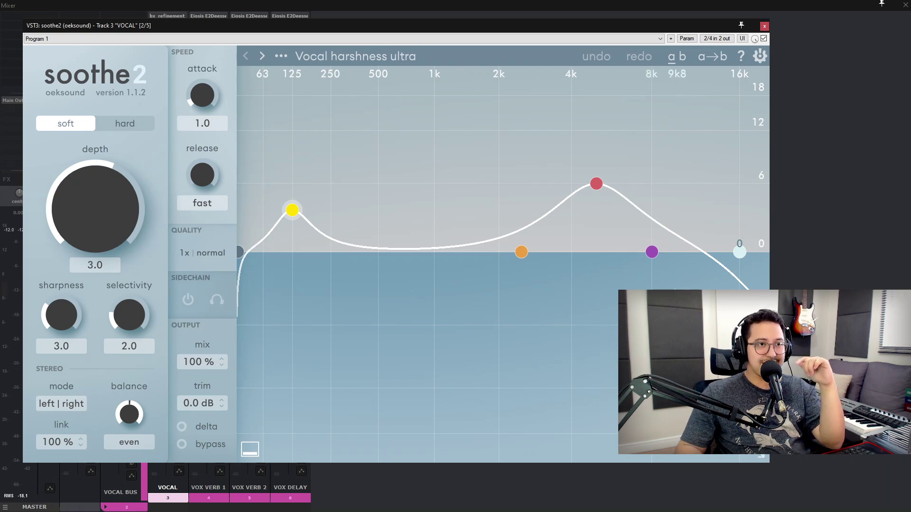
pyautogui.press('space')
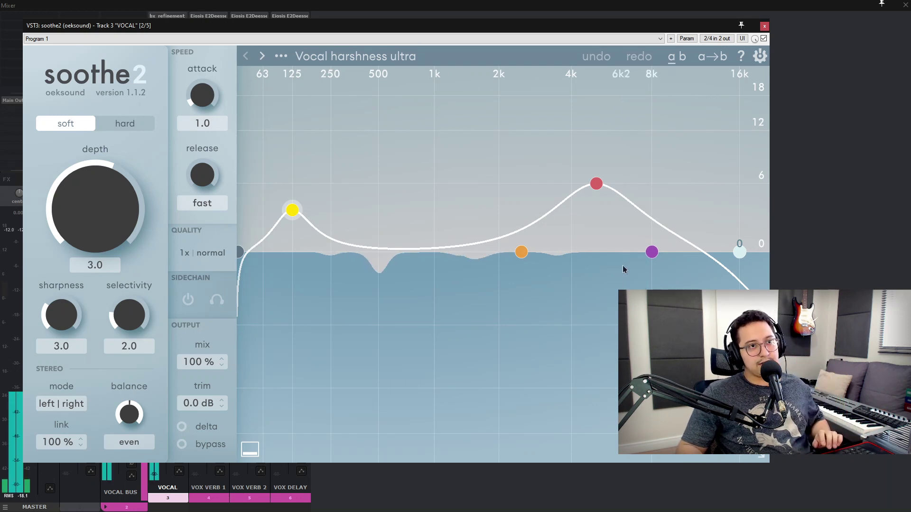
pyautogui.click(183, 427)
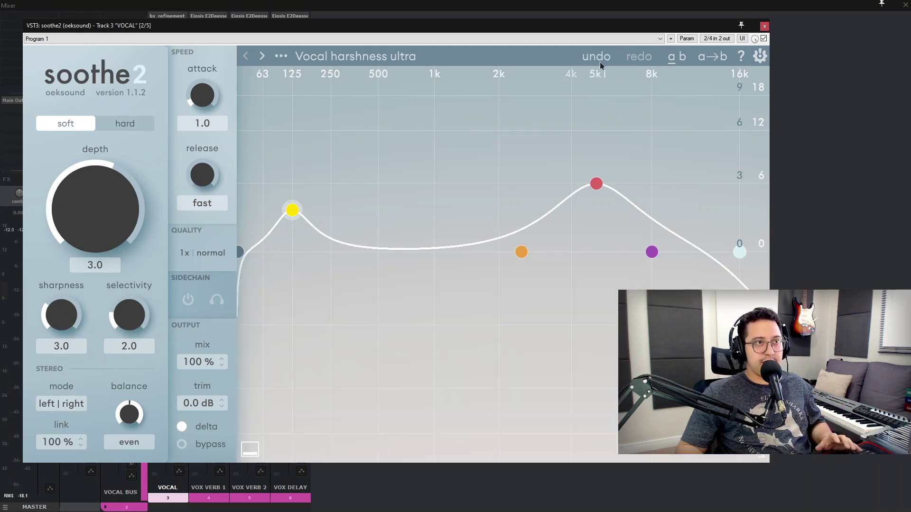
pyautogui.click(183, 428)
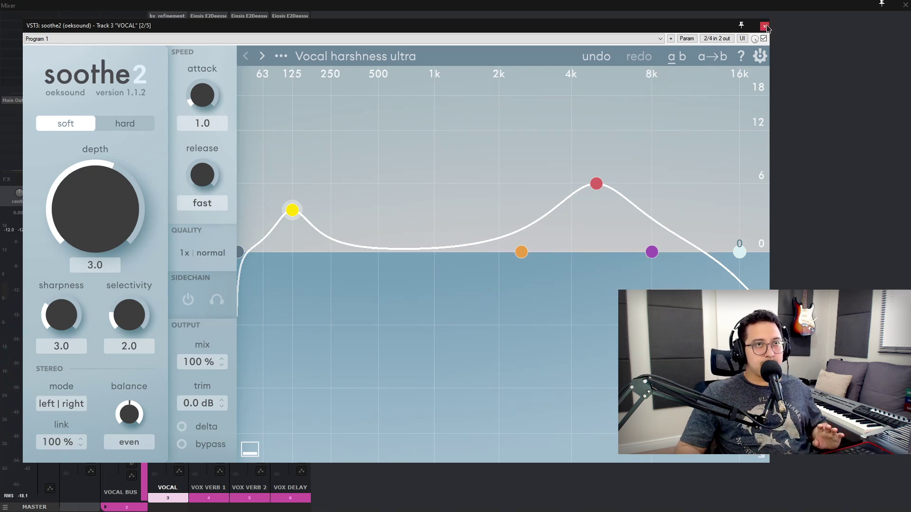
pyautogui.moveTo(597, 183)
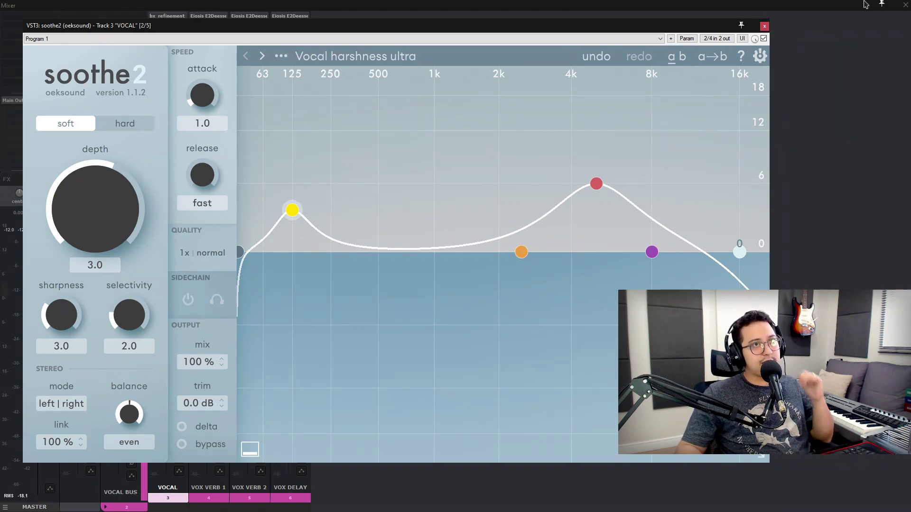
pyautogui.click(764, 26)
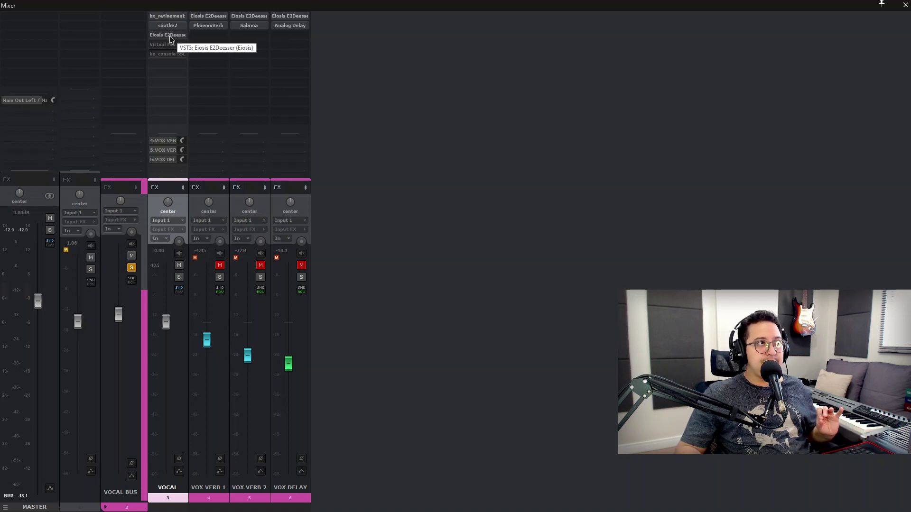
# - Open the Eiosis E2Deesser of the VOCAL track and move its window up, clear of most mixer channels
pyautogui.click(170, 37)
pyautogui.moveTo(249, 38); pyautogui.dragTo(389, 21)
pyautogui.moveTo(545, 28); pyautogui.dragTo(549, 33)
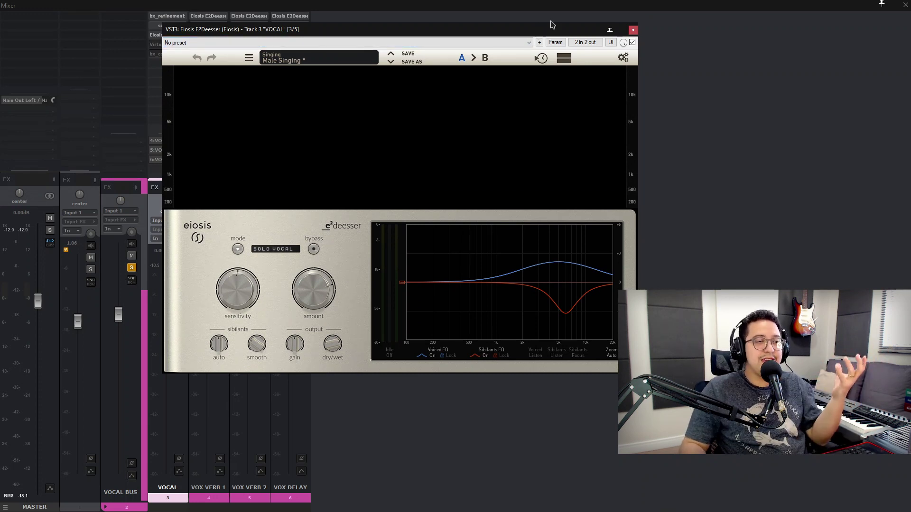
# - Play the same vocal passage with the Eiosis E2Deesser bypassed and active to compare the sibilance, leaving the de-esser enabled
pyautogui.click(632, 42)
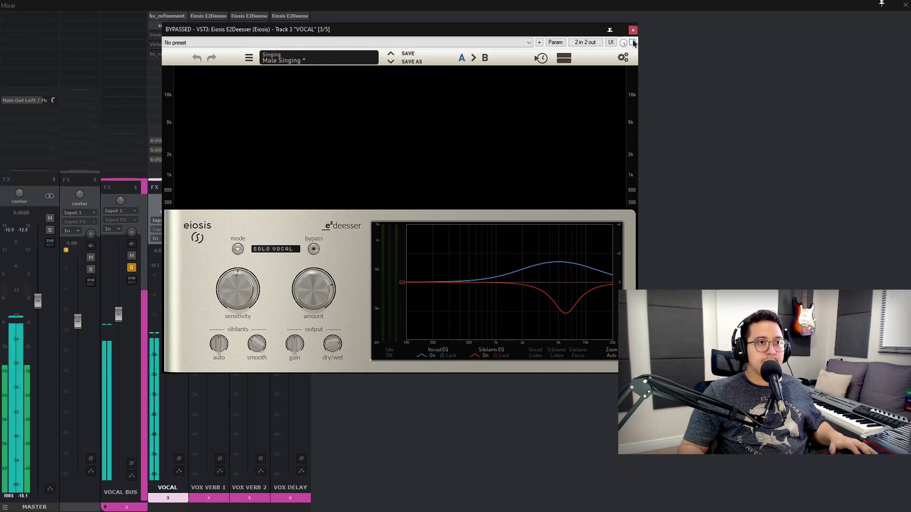
pyautogui.press('space')
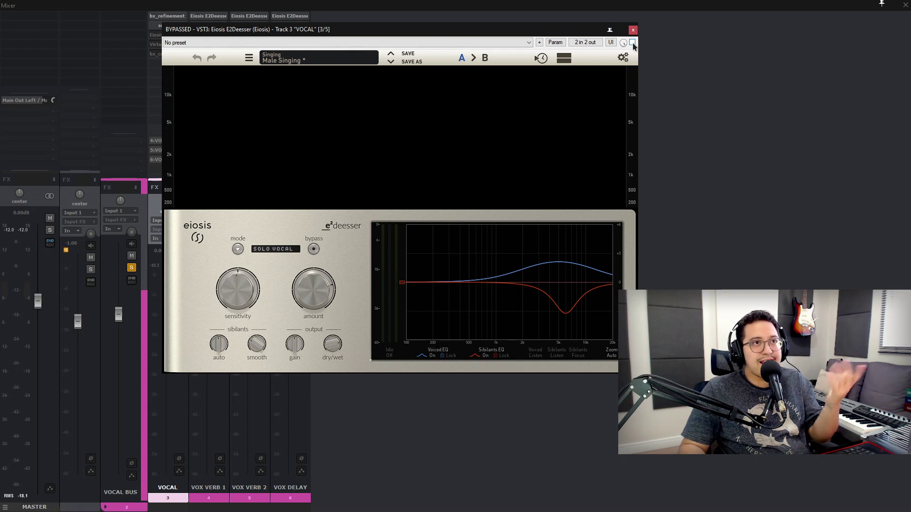
pyautogui.click(633, 43)
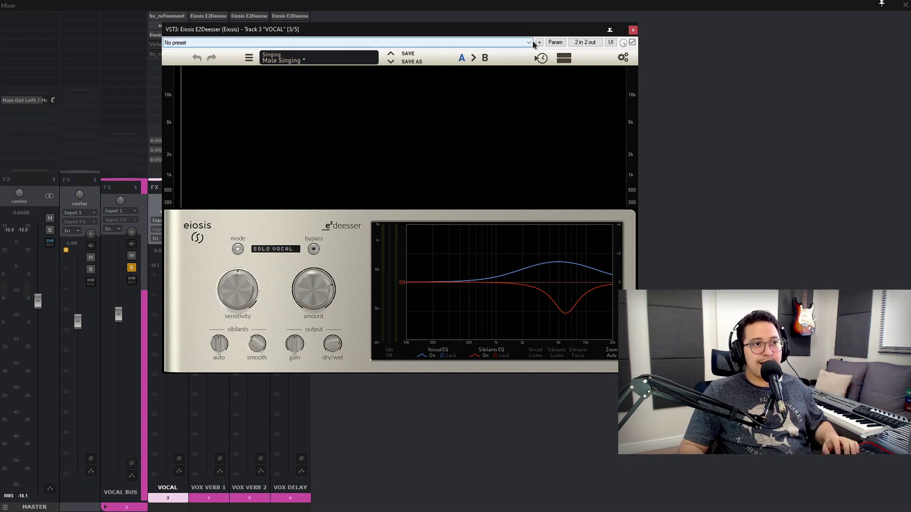
pyautogui.press('space')
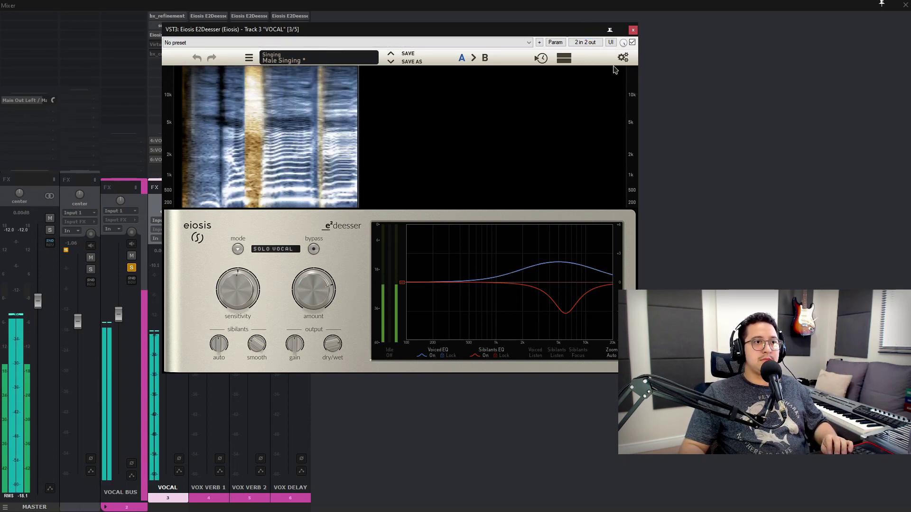
pyautogui.click(632, 42)
pyautogui.click(631, 44)
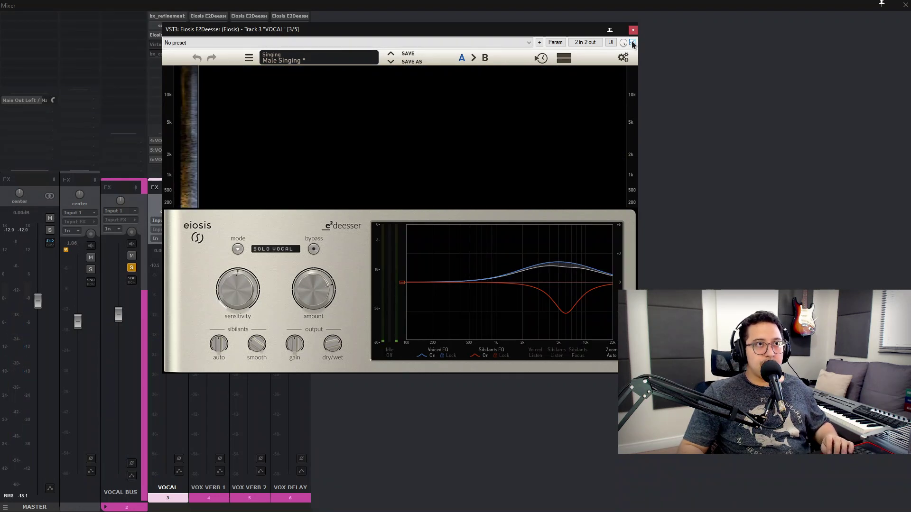
pyautogui.click(632, 43)
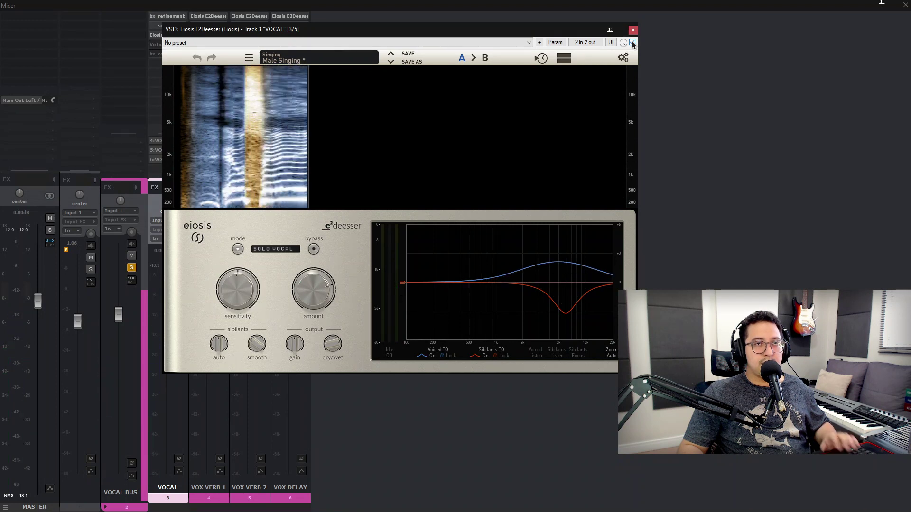
pyautogui.click(632, 43)
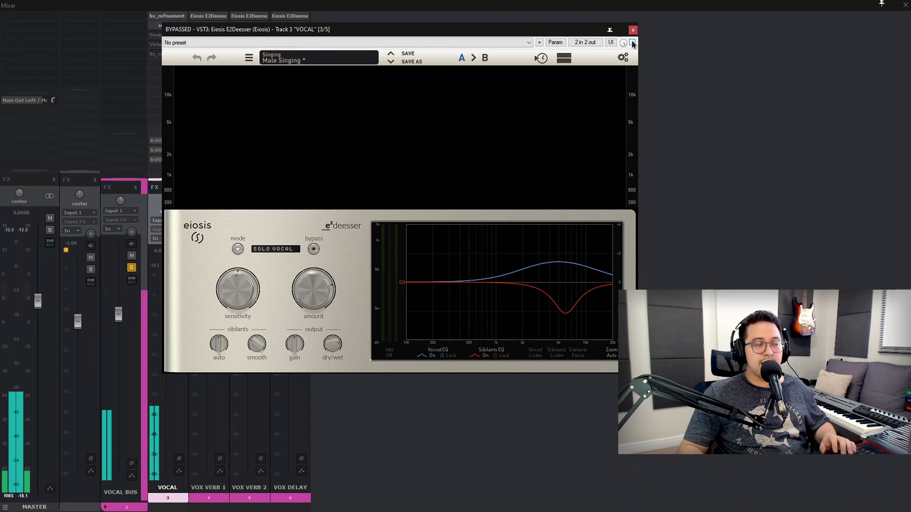
pyautogui.click(632, 44)
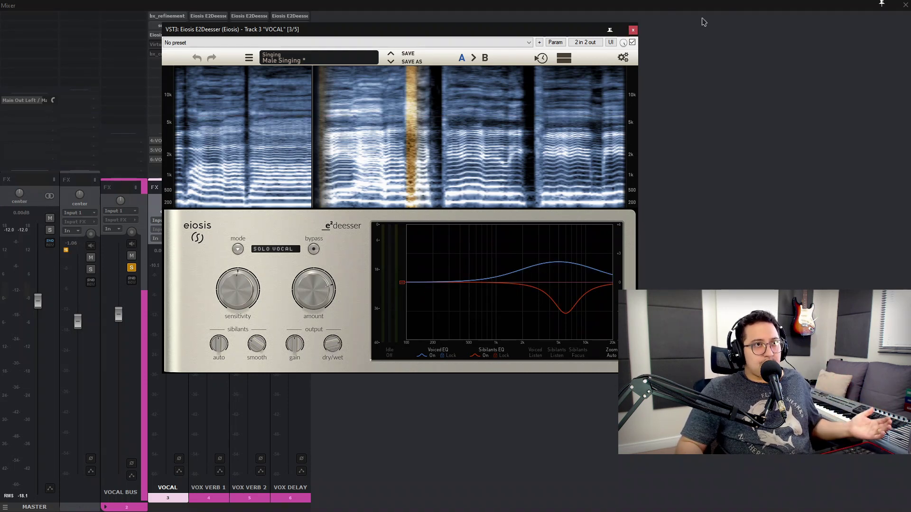
# - Nudge the Eiosis E2Deesser window and close it, leaving only the mixer in view
pyautogui.moveTo(589, 31); pyautogui.dragTo(590, 29)
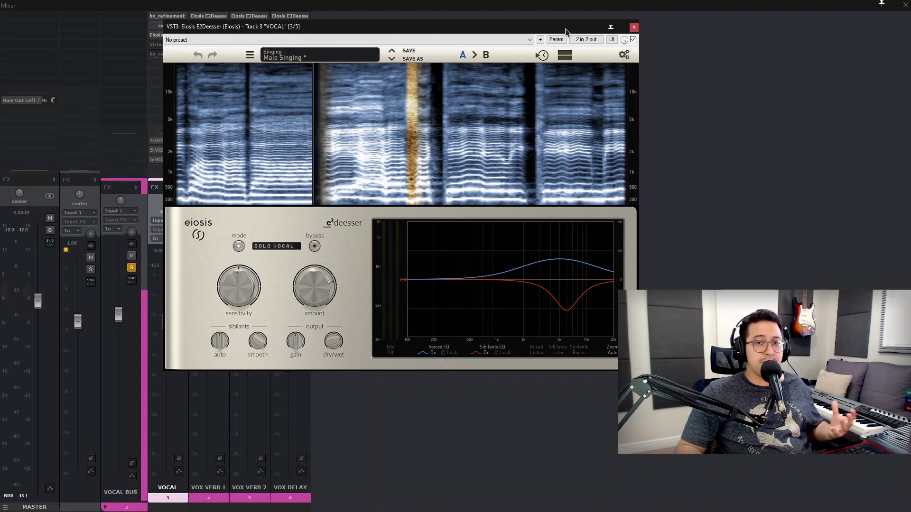
pyautogui.click(635, 28)
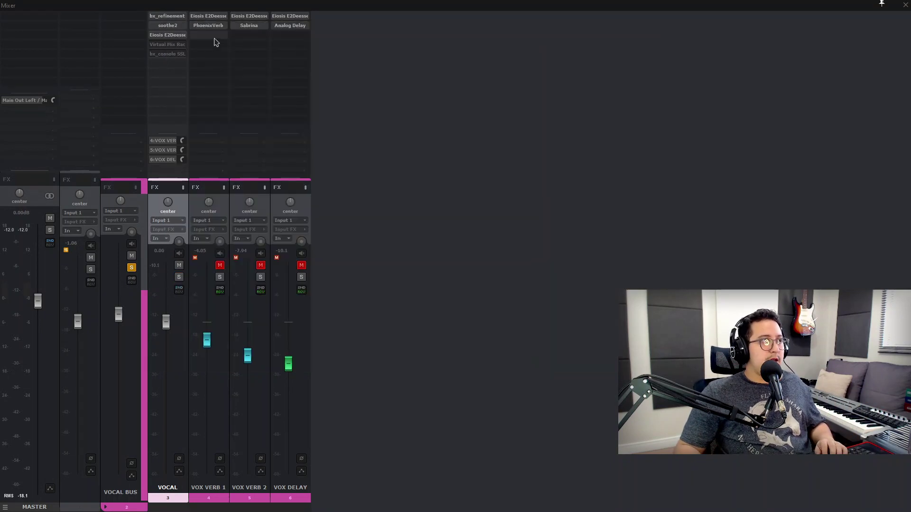
pyautogui.click(170, 36)
pyautogui.click(634, 28)
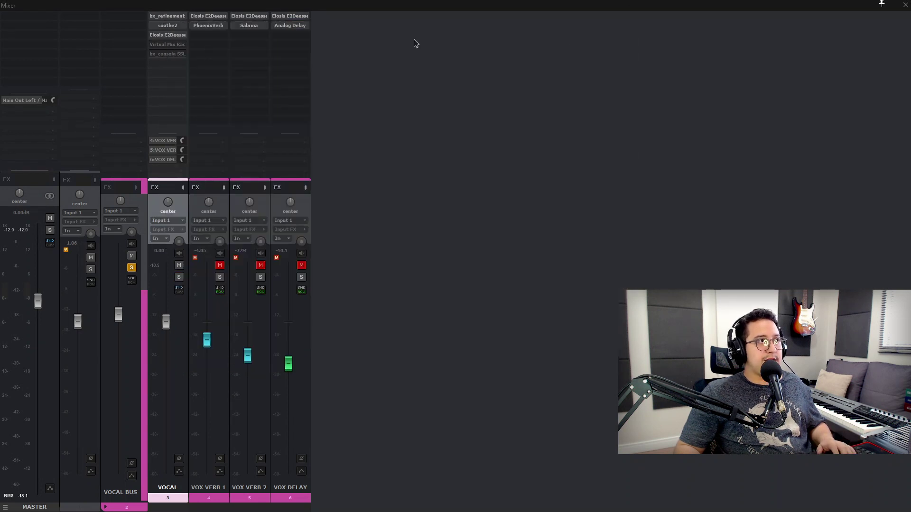
# - Play the vocal and compare it with the whole VOCAL effects chain disabled and enabled, leaving the chain enabled
pyautogui.press('space')
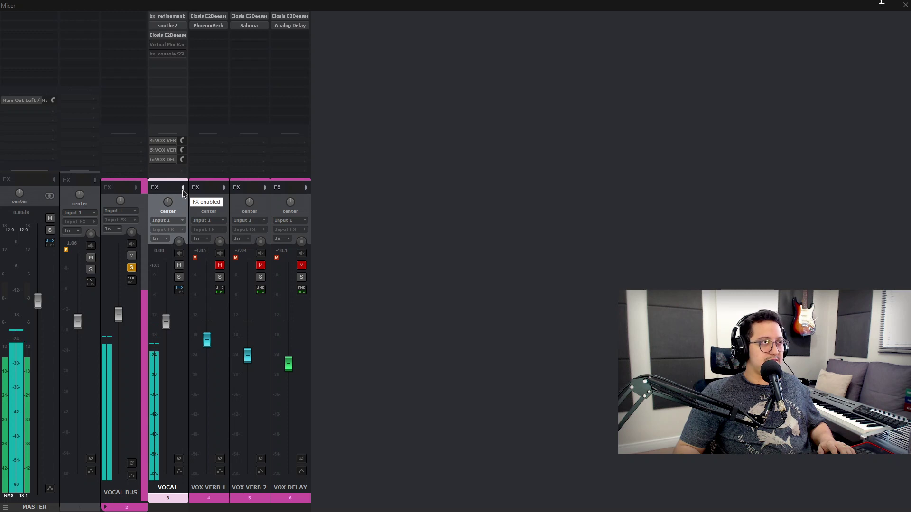
pyautogui.click(183, 188)
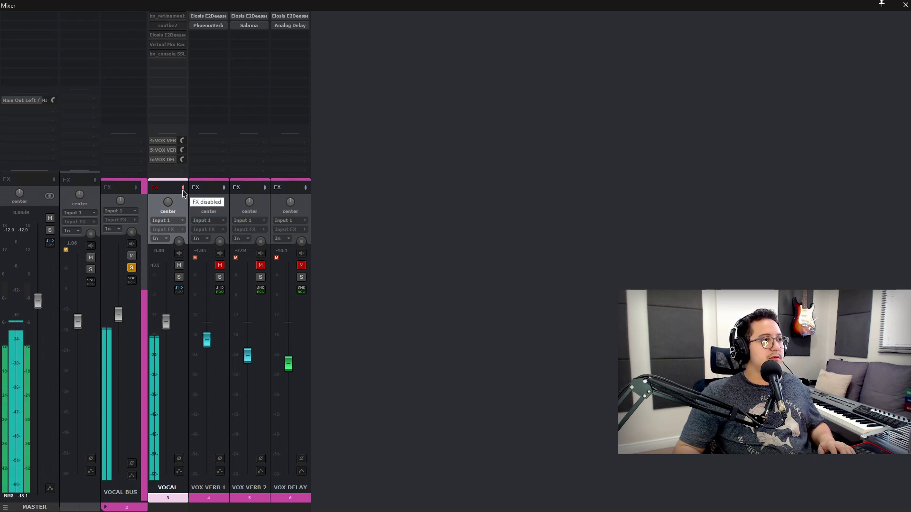
pyautogui.click(182, 188)
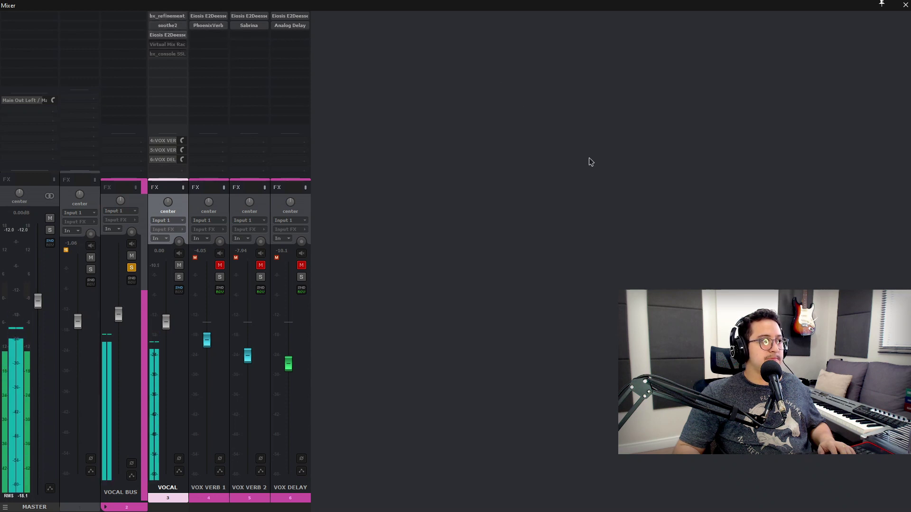
pyautogui.press('space')
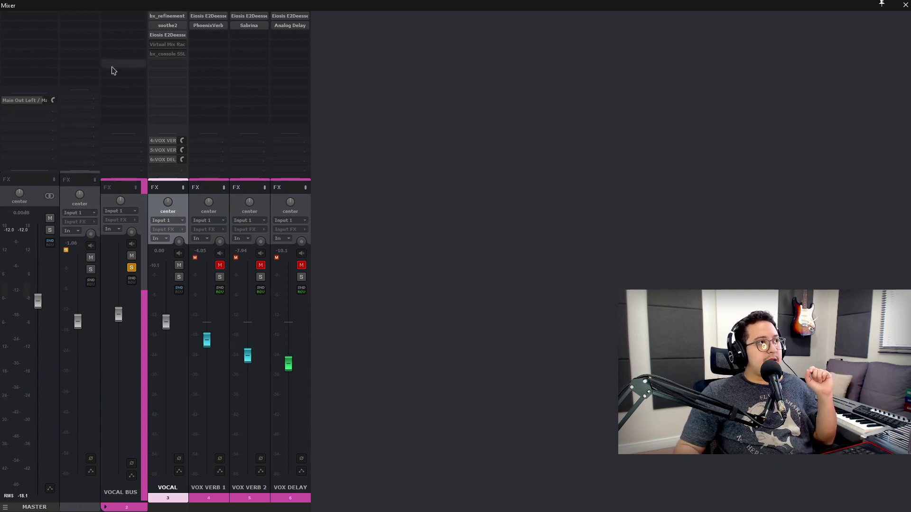
# - Open the bypassed Virtual Mix Rack on the VOCAL track and move its window clear of the VOCAL channel
pyautogui.doubleClick(169, 47)
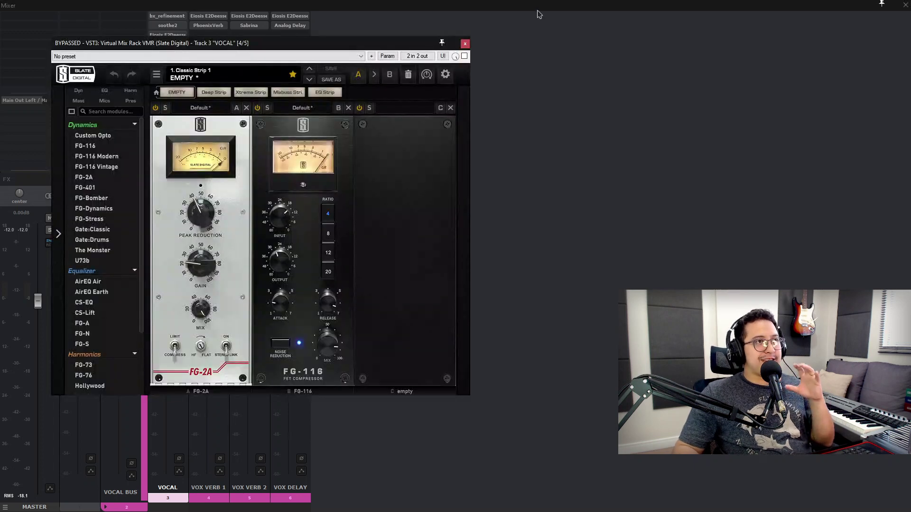
pyautogui.moveTo(365, 43); pyautogui.dragTo(532, 46)
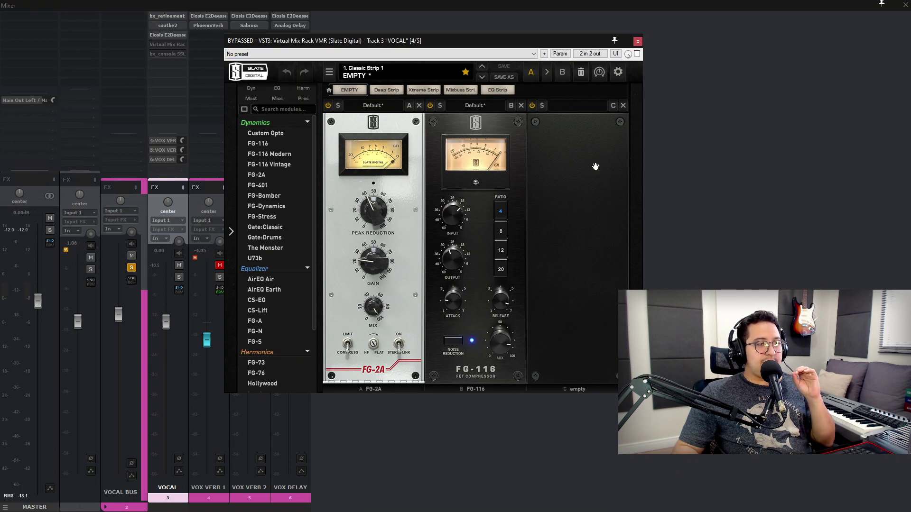
pyautogui.moveTo(478, 173)
pyautogui.mouseDown()
pyautogui.moveTo(475, 188)
pyautogui.moveTo(480, 177)
pyautogui.mouseUp()
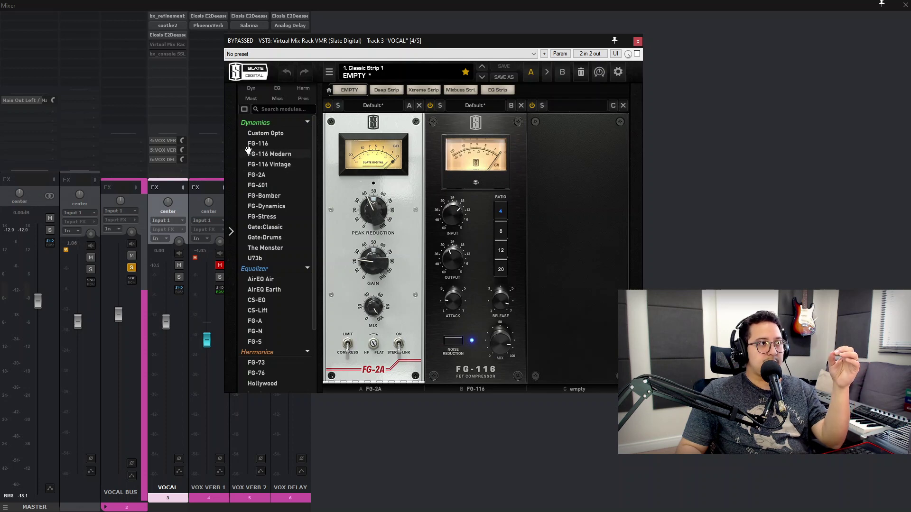
pyautogui.moveTo(268, 157); pyautogui.dragTo(583, 190)
pyautogui.click(419, 105)
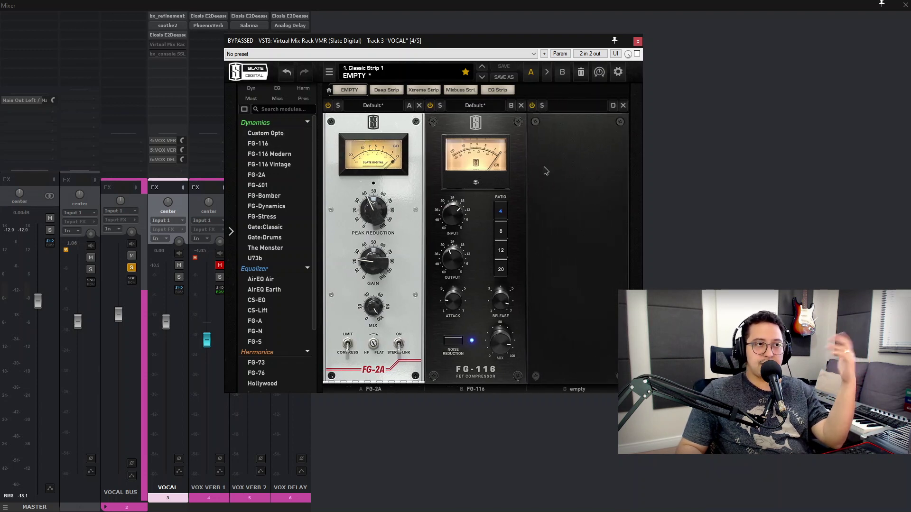
pyautogui.moveTo(503, 145); pyautogui.dragTo(578, 148)
# - Nudge the Virtual Mix Rack window aside and leave only its FG-2A module powered on, with the FG-116 switched off
pyautogui.moveTo(539, 44); pyautogui.dragTo(526, 42)
pyautogui.moveTo(562, 151); pyautogui.dragTo(484, 147)
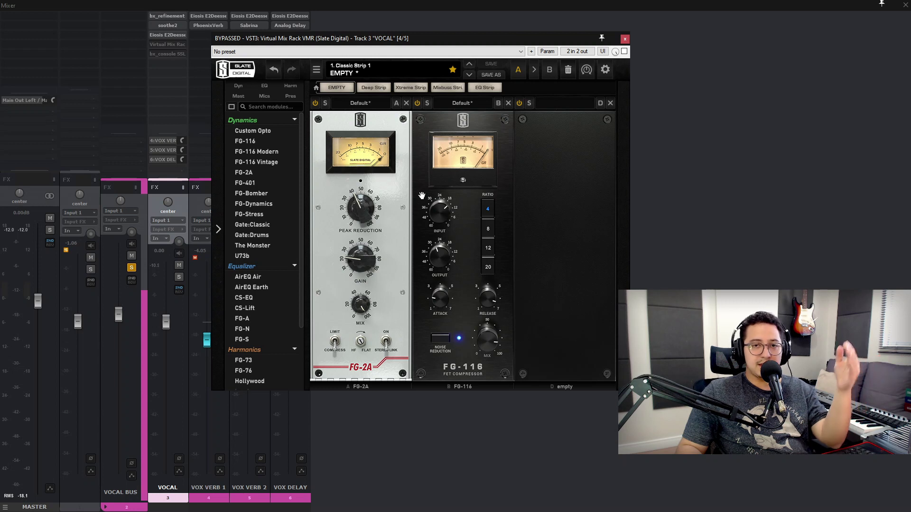
pyautogui.moveTo(456, 153)
pyautogui.mouseDown()
pyautogui.moveTo(521, 139)
pyautogui.moveTo(462, 151)
pyautogui.mouseUp()
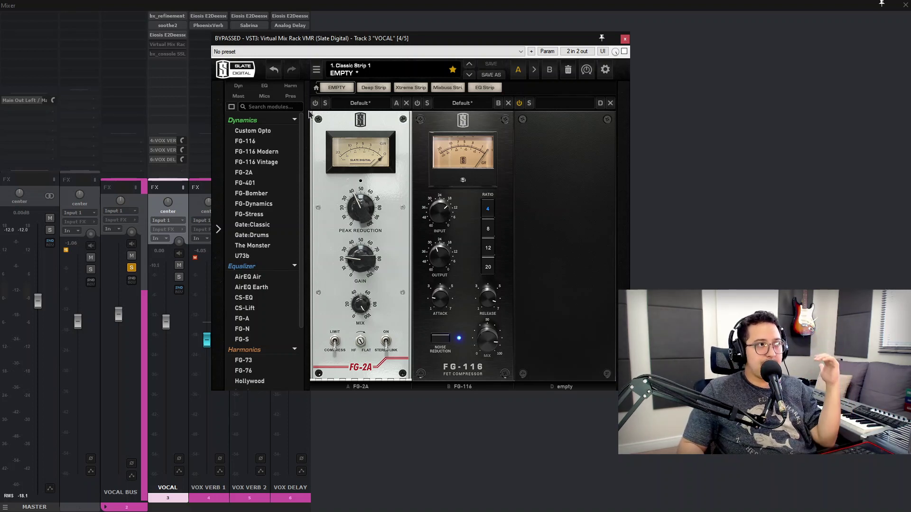
pyautogui.click(315, 103)
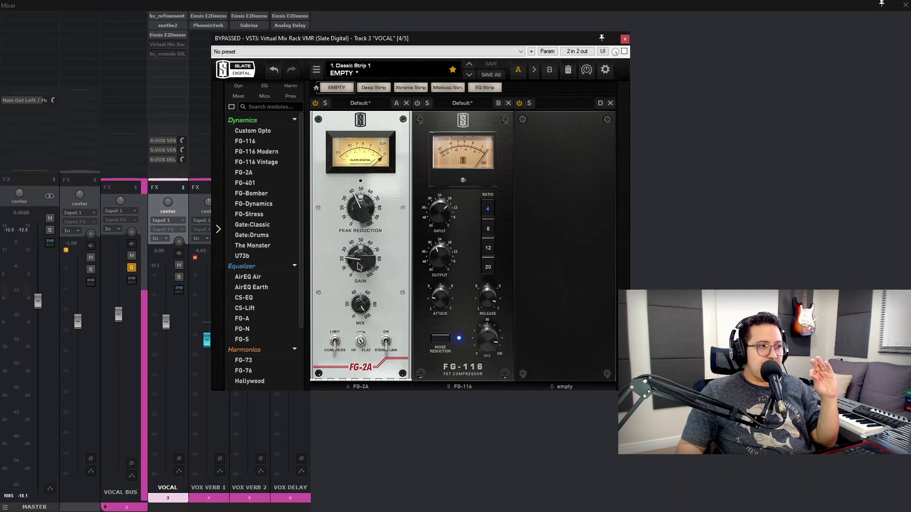
pyautogui.moveTo(362, 201); pyautogui.dragTo(357, 214)
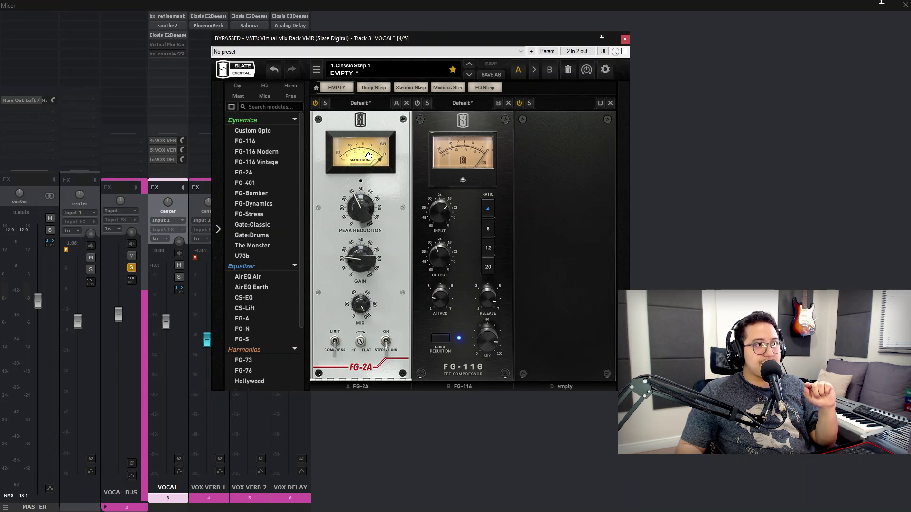
# - Enable the Virtual Mix Rack on the VOCAL track, reopen its window and play the vocal through the FG-2A
pyautogui.press('space')
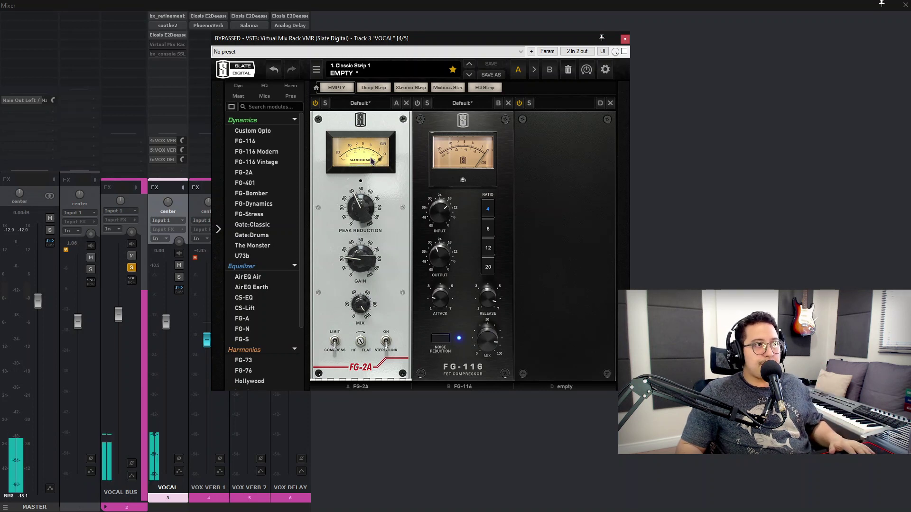
pyautogui.click(167, 44)
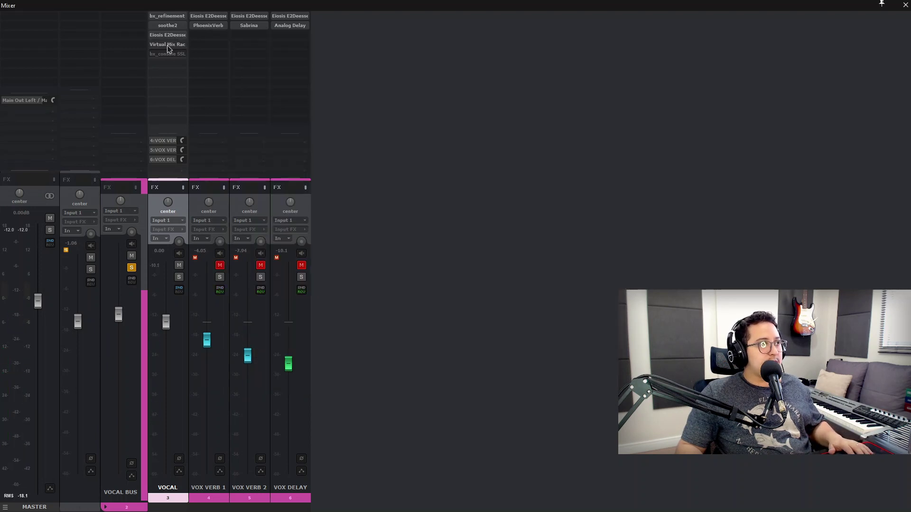
pyautogui.click(172, 46)
pyautogui.moveTo(407, 40); pyautogui.dragTo(402, 40)
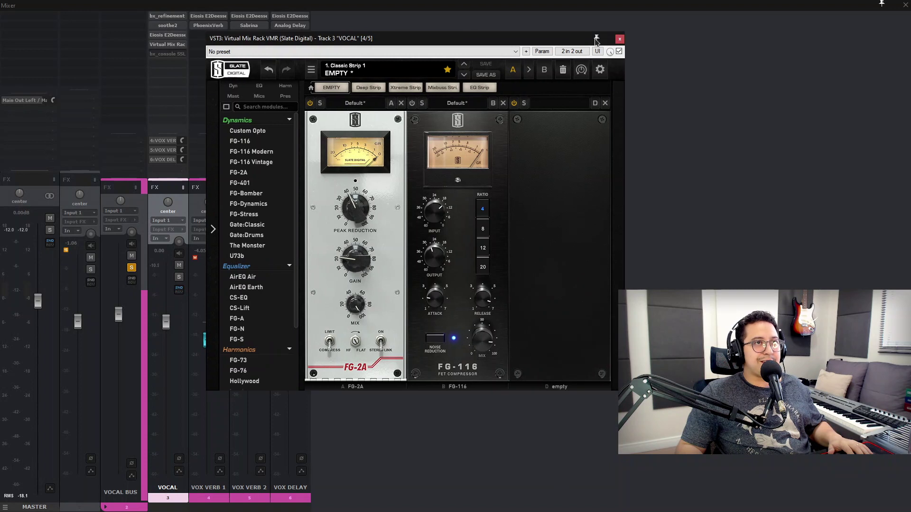
pyautogui.moveTo(544, 42); pyautogui.dragTo(555, 40)
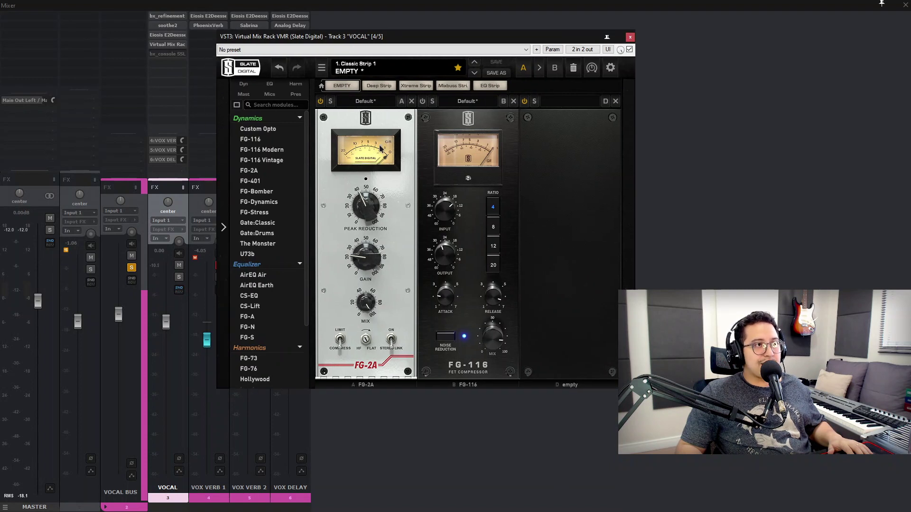
pyautogui.press('space')
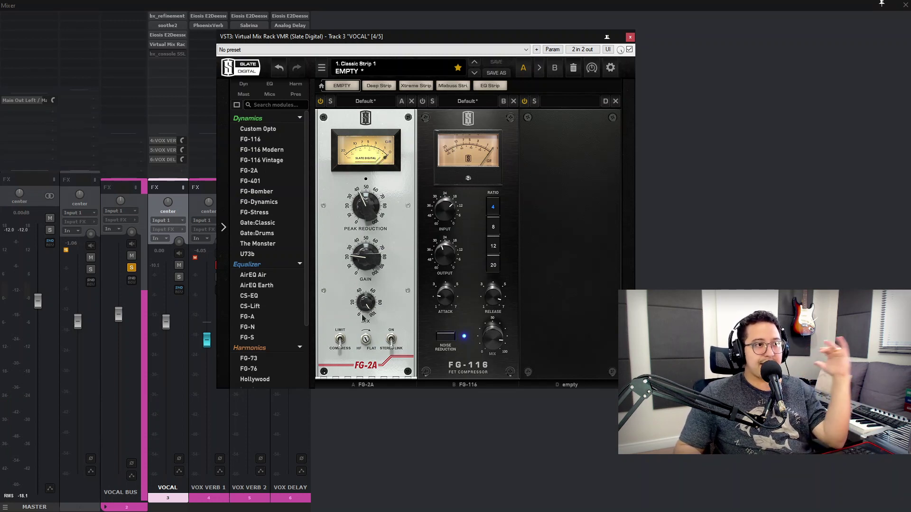
# - Switch on the FG-116 module, play the vocal through both compressors and review the FG-116's attack, mix, output and input controls
pyautogui.moveTo(367, 308)
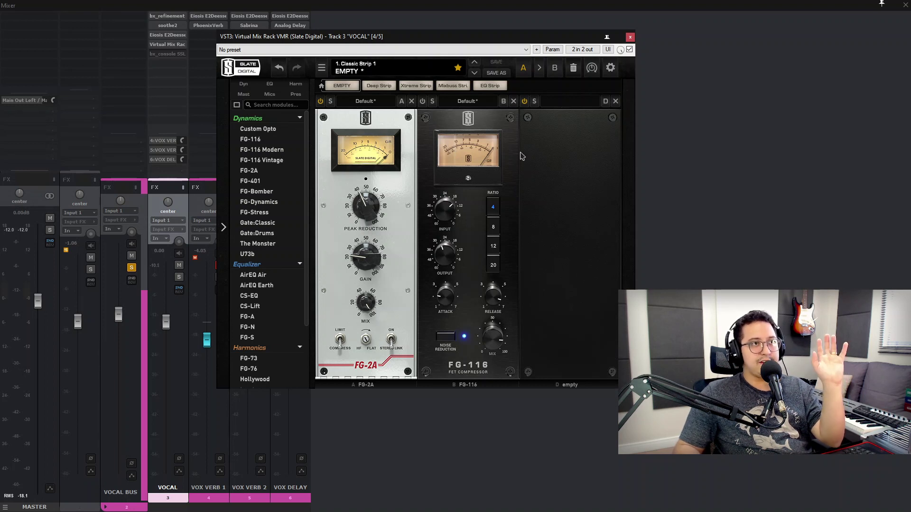
pyautogui.click(423, 102)
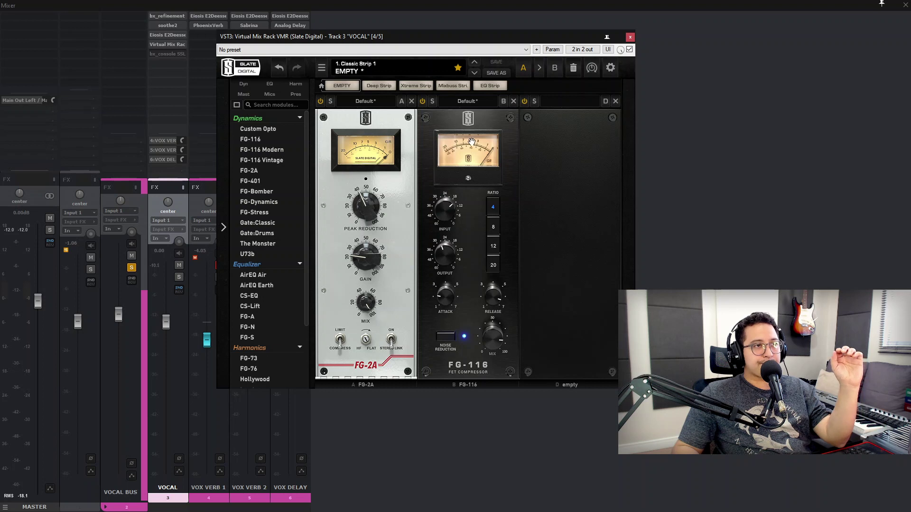
pyautogui.press('space')
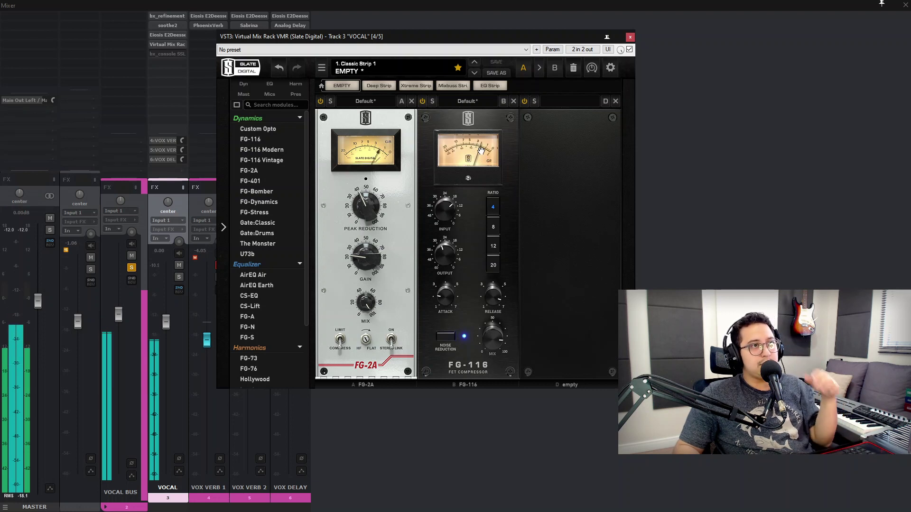
pyautogui.press('space')
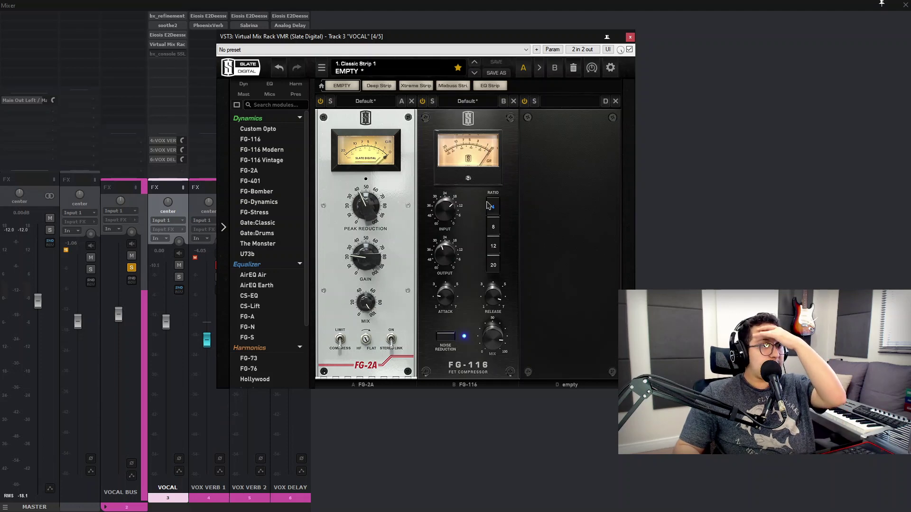
pyautogui.moveTo(444, 302)
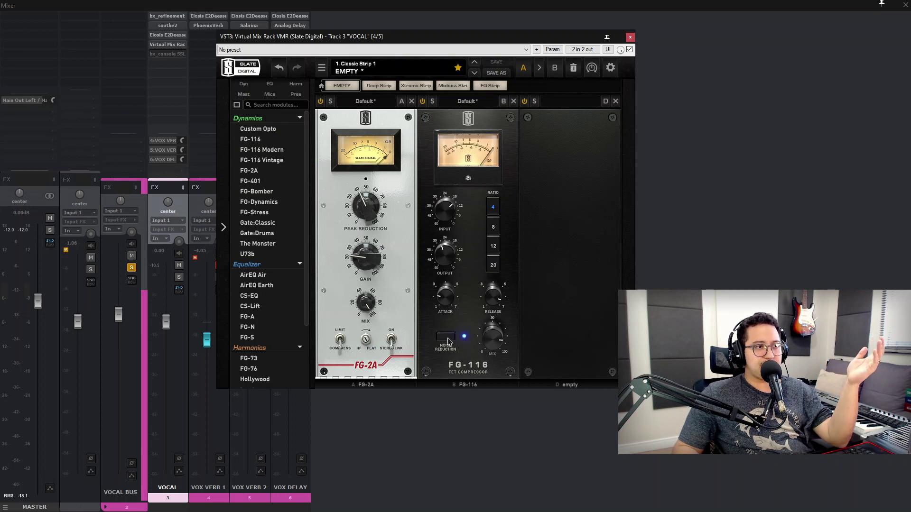
pyautogui.moveTo(494, 345)
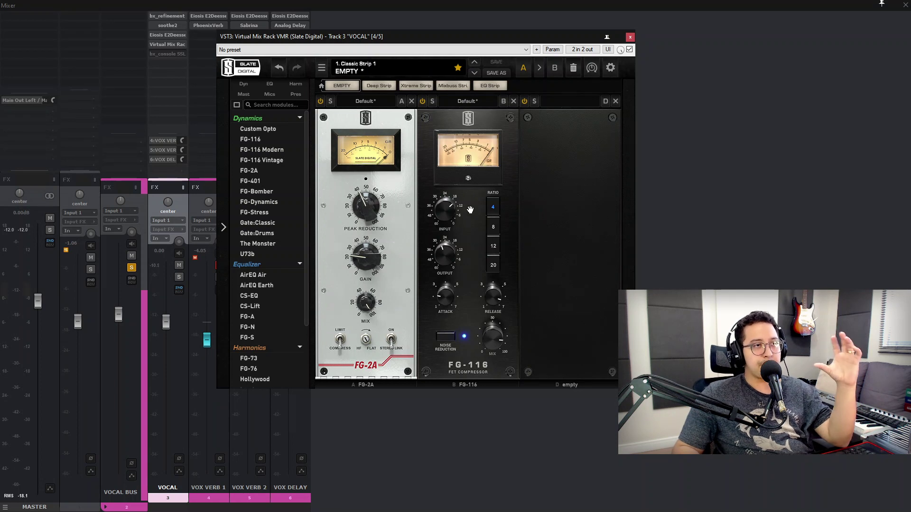
pyautogui.moveTo(445, 258)
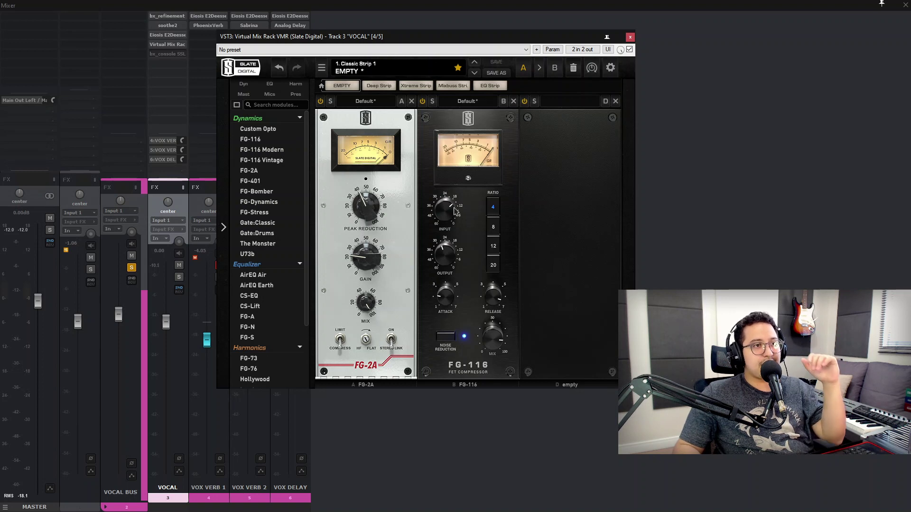
pyautogui.moveTo(447, 210)
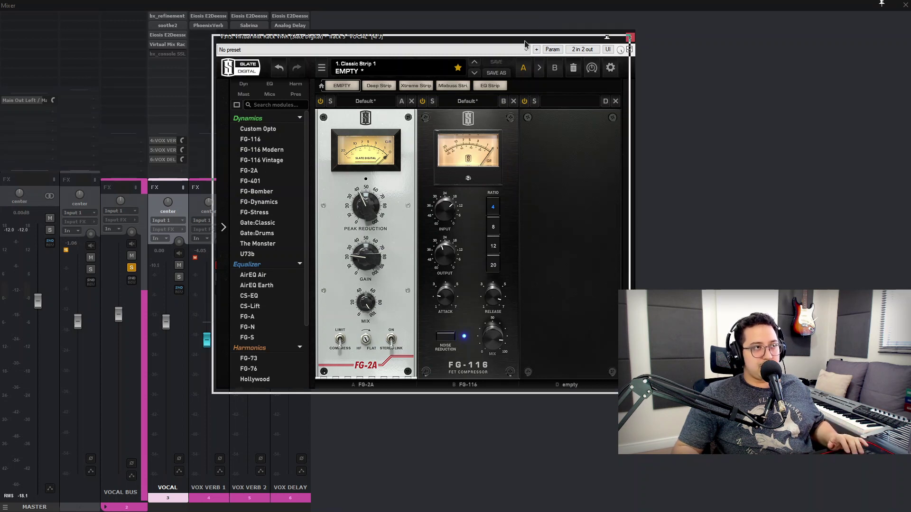
# - Play the vocal with the Virtual Mix Rack active and bypassed to compare the compression, then leave it enabled and close it
pyautogui.moveTo(531, 36); pyautogui.dragTo(522, 46)
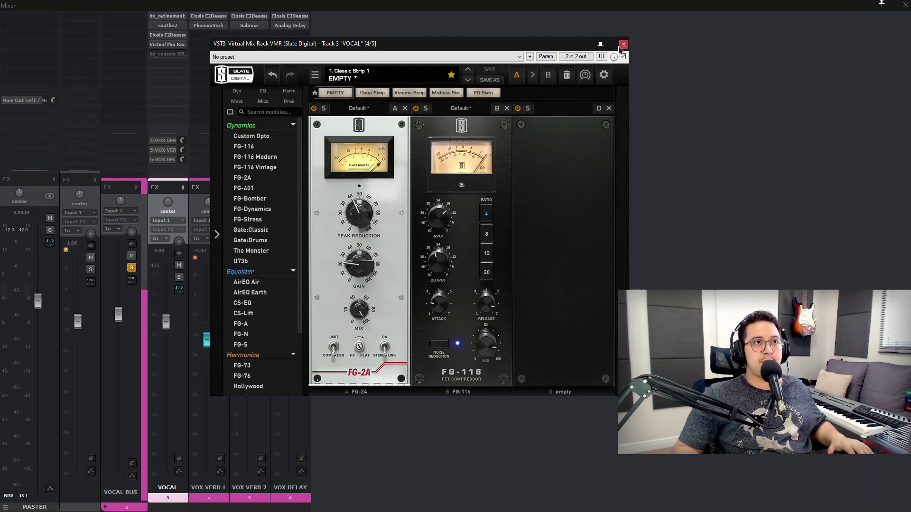
pyautogui.press('space')
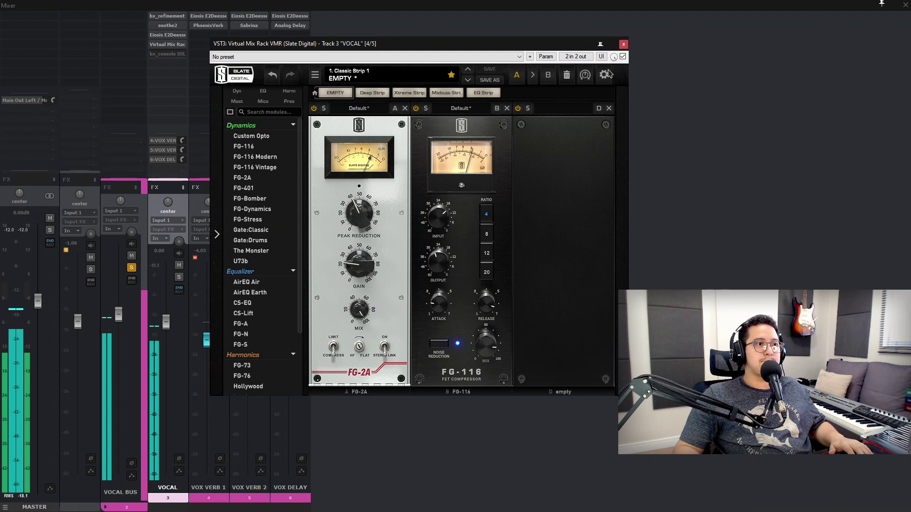
pyautogui.click(623, 56)
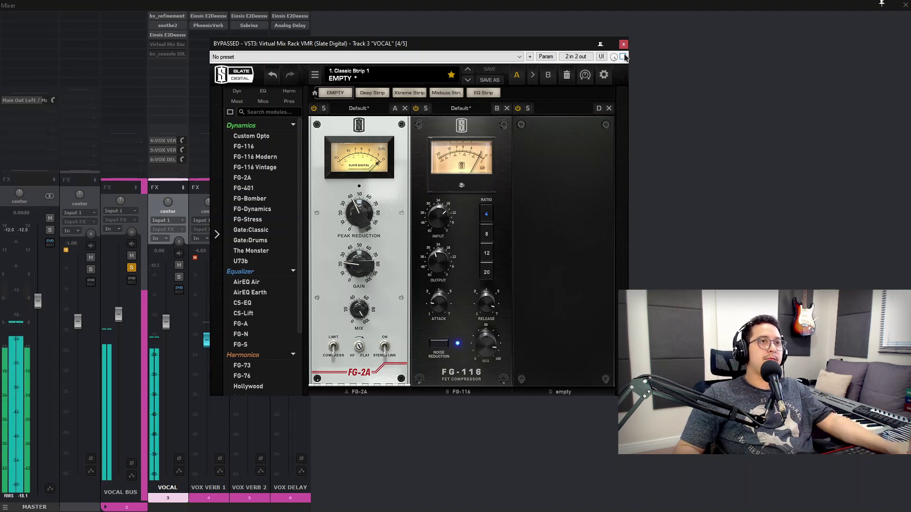
pyautogui.click(624, 58)
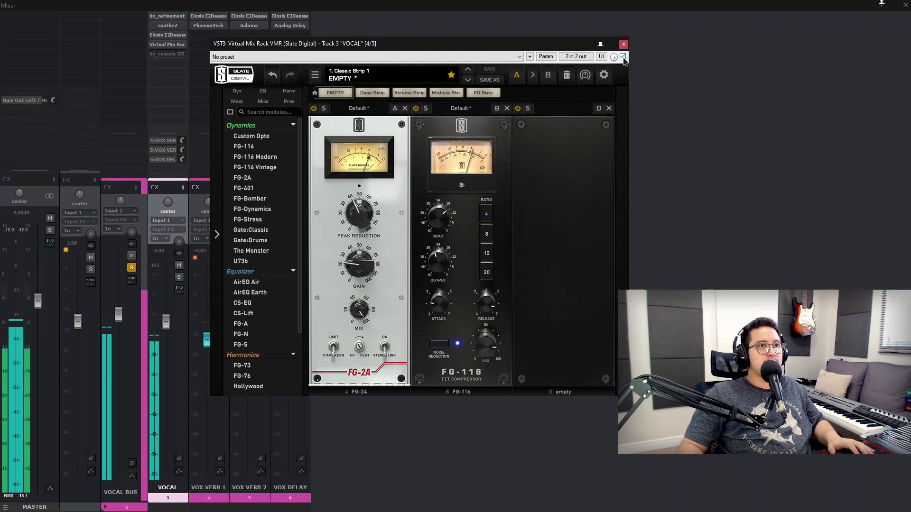
pyautogui.click(624, 58)
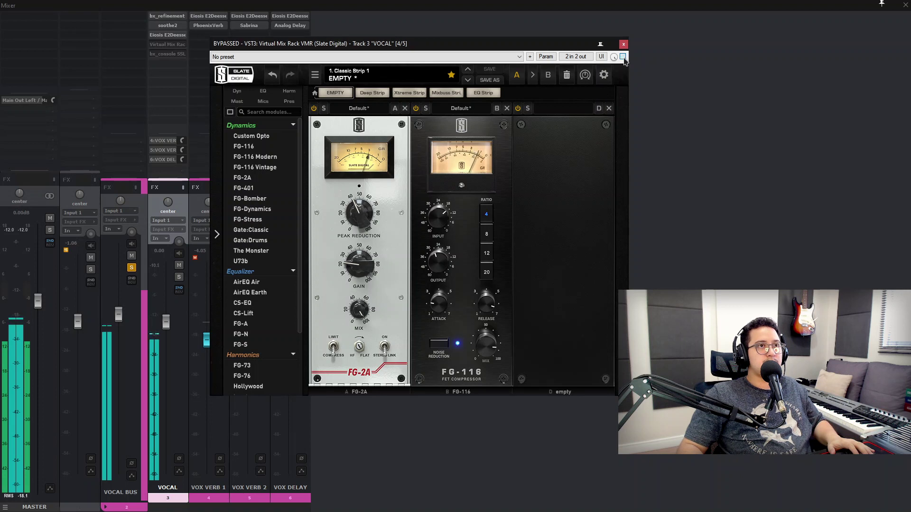
pyautogui.click(623, 58)
pyautogui.press('space')
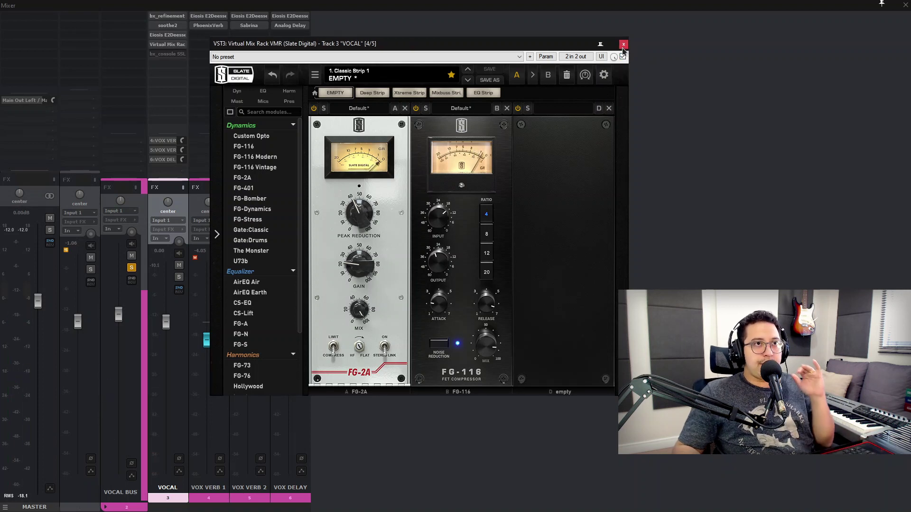
pyautogui.click(624, 44)
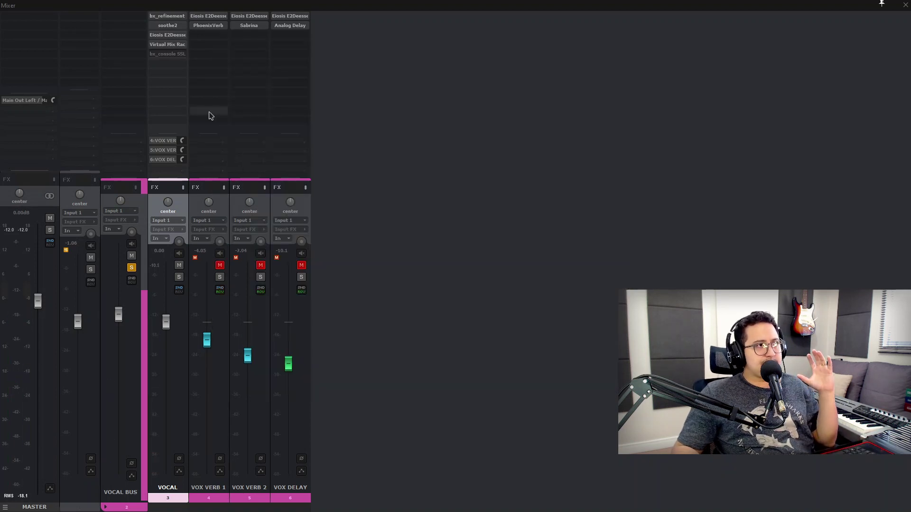
# - Open the bypassed bx_console SSL 4000 G on the VOCAL track and move its window clear of the VOCAL channel
pyautogui.click(167, 55)
pyautogui.moveTo(192, 39); pyautogui.dragTo(446, 27)
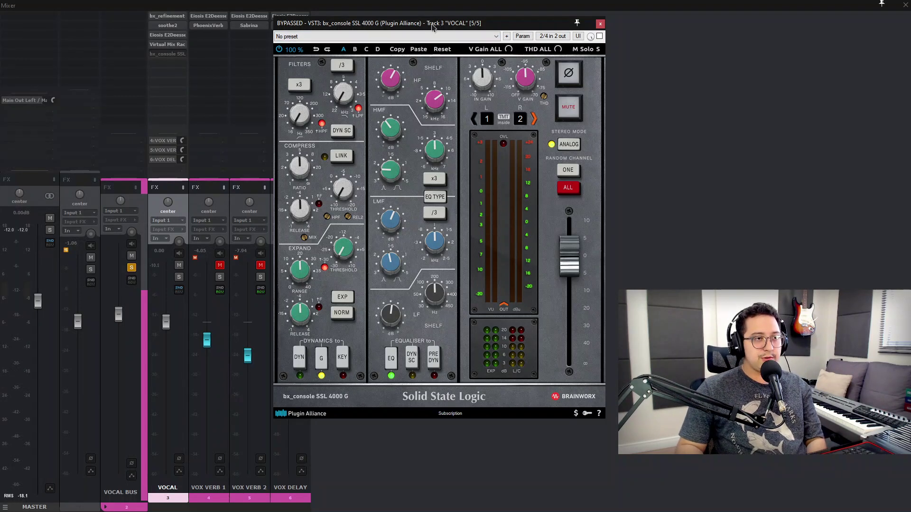
pyautogui.moveTo(512, 25); pyautogui.dragTo(505, 20)
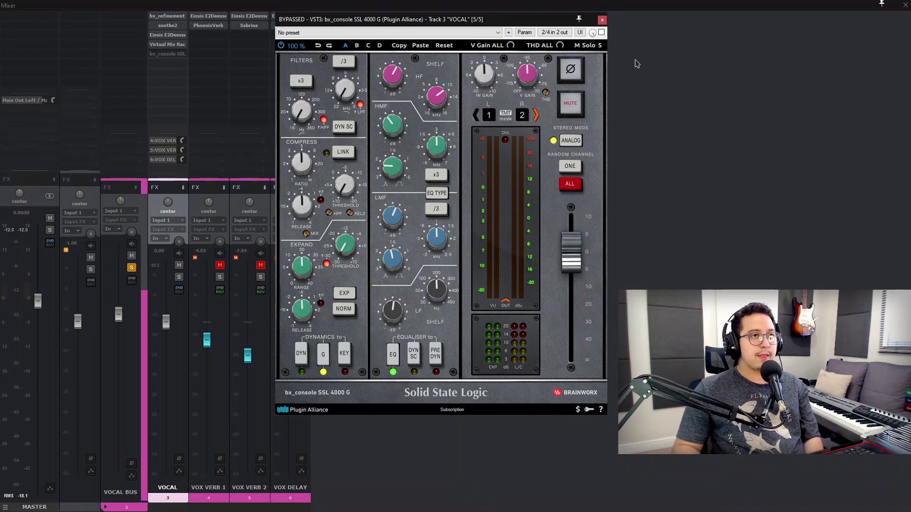
pyautogui.moveTo(511, 23); pyautogui.dragTo(506, 25)
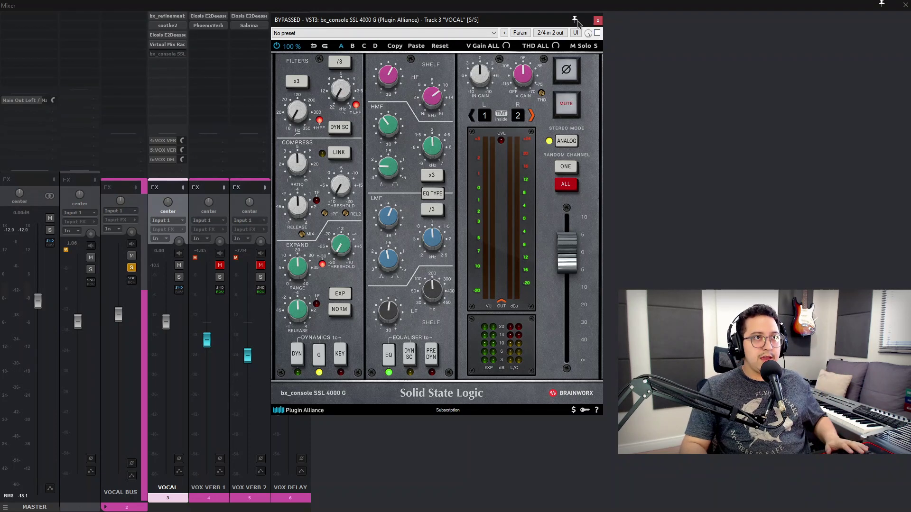
# - Play the vocal with the bx_console SSL 4000 G enabled and bypassed to compare the sound
pyautogui.press('space')
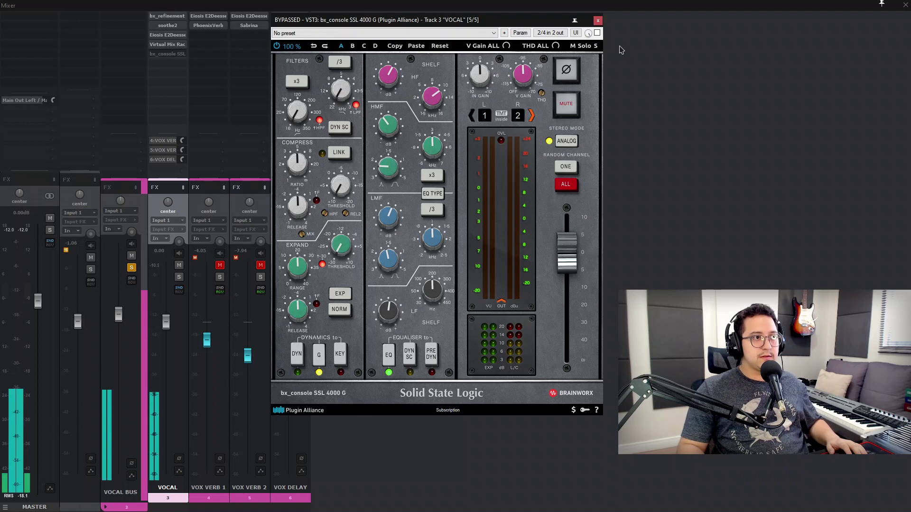
pyautogui.click(598, 33)
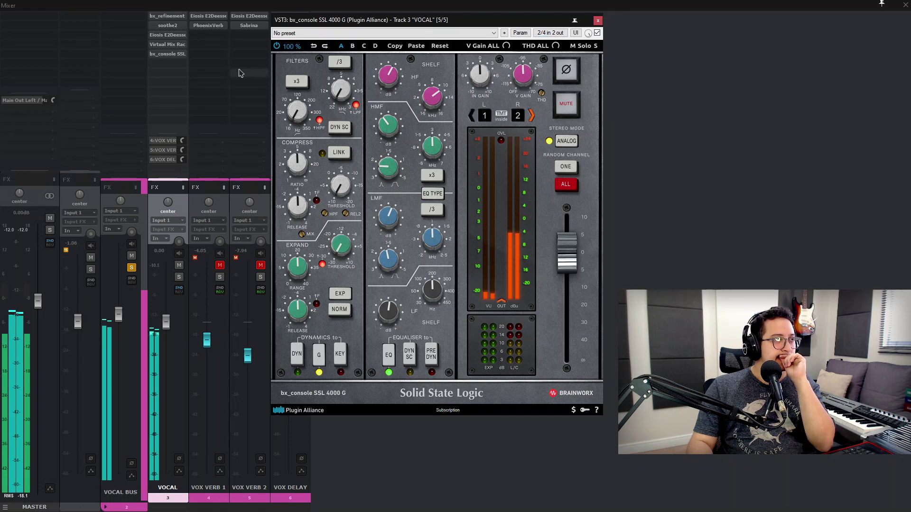
pyautogui.click(597, 33)
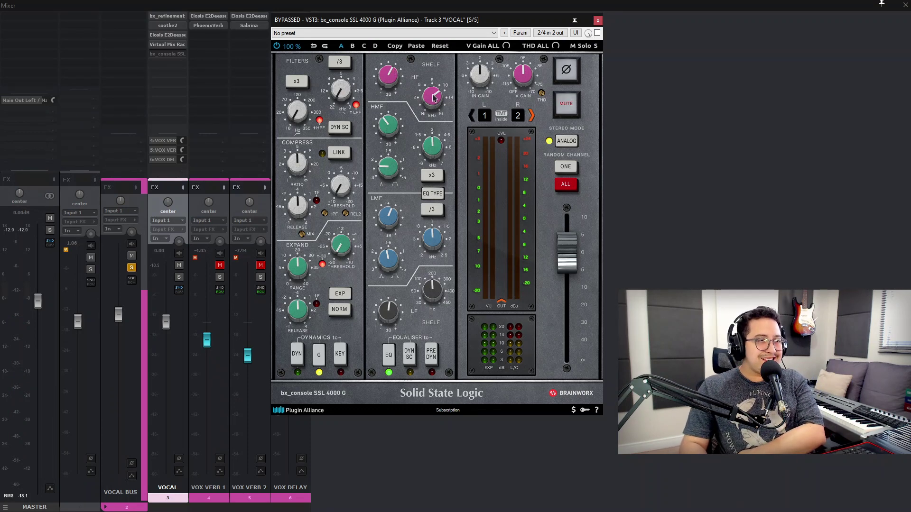
pyautogui.moveTo(425, 100)
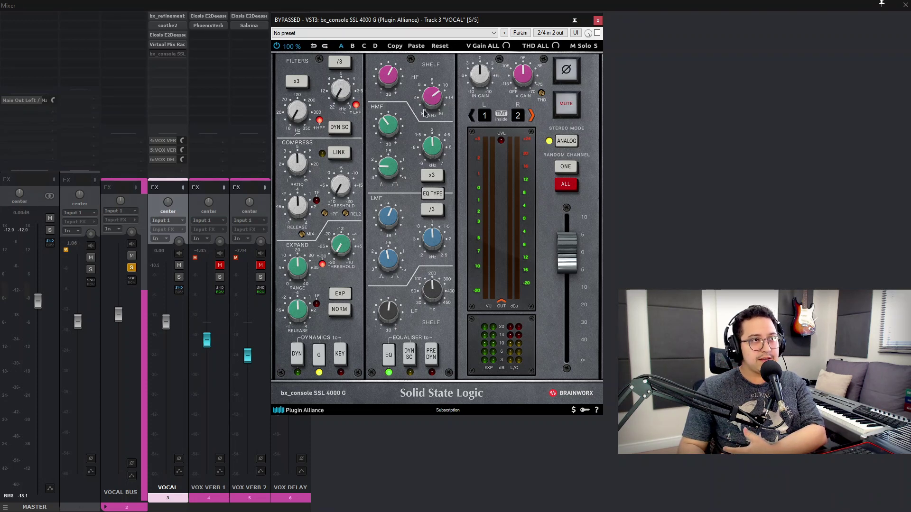
# - Enable the bx_console SSL and audition its HF shelf by exaggerating the gain during playback, restoring it to about +4.1 dB
pyautogui.moveTo(388, 77)
pyautogui.scroll(3, 388, 77)
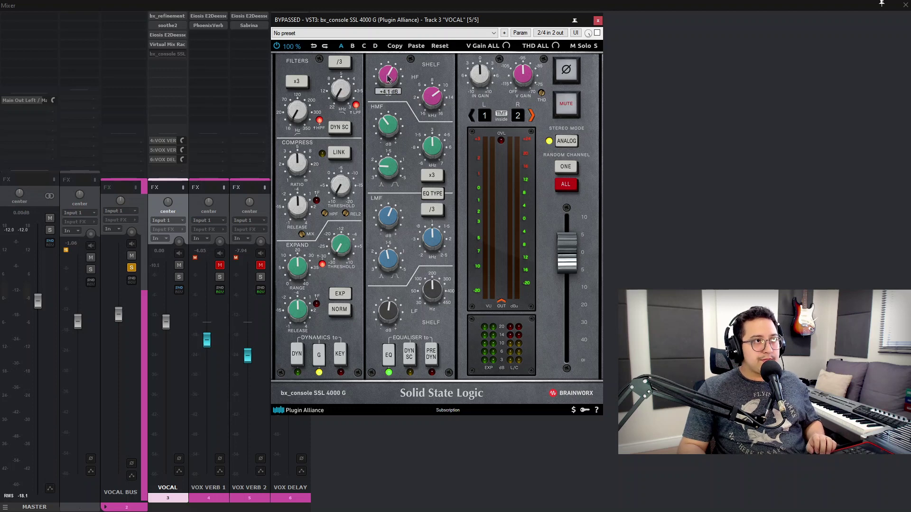
pyautogui.moveTo(387, 76); pyautogui.dragTo(388, 79)
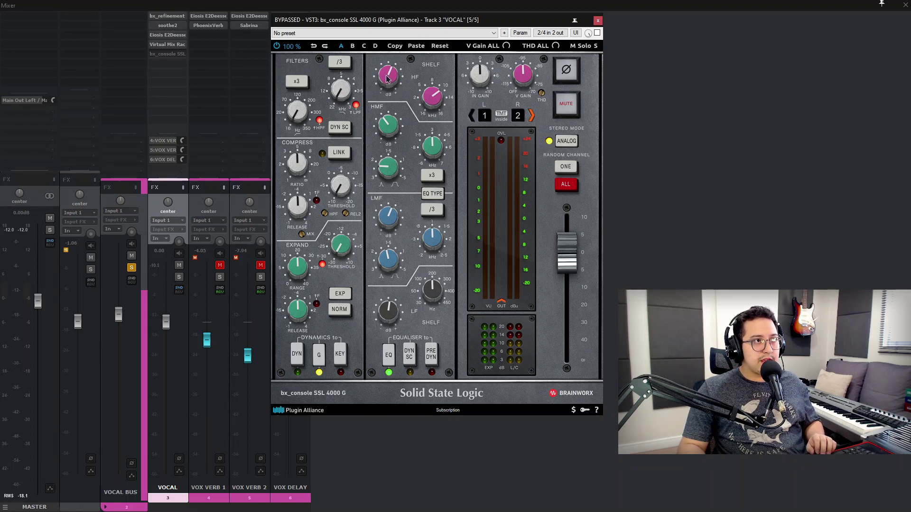
pyautogui.press('space')
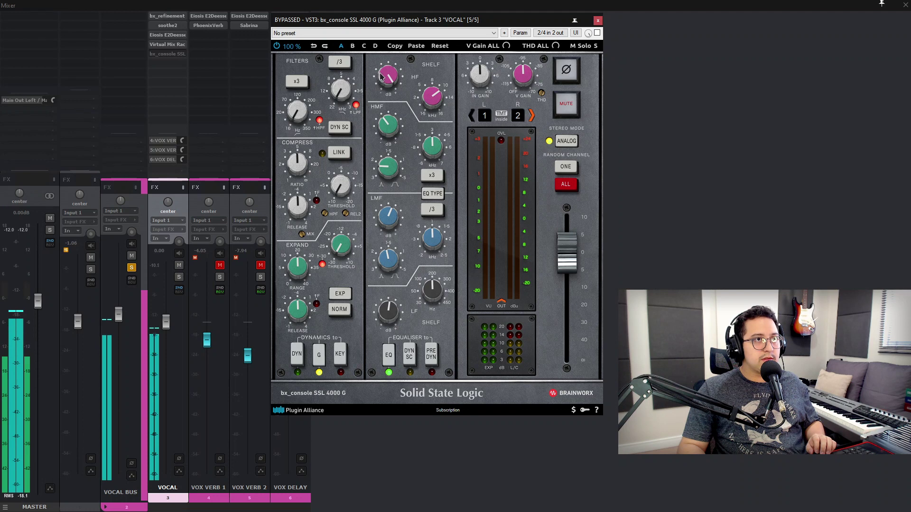
pyautogui.click(597, 32)
pyautogui.moveTo(382, 84)
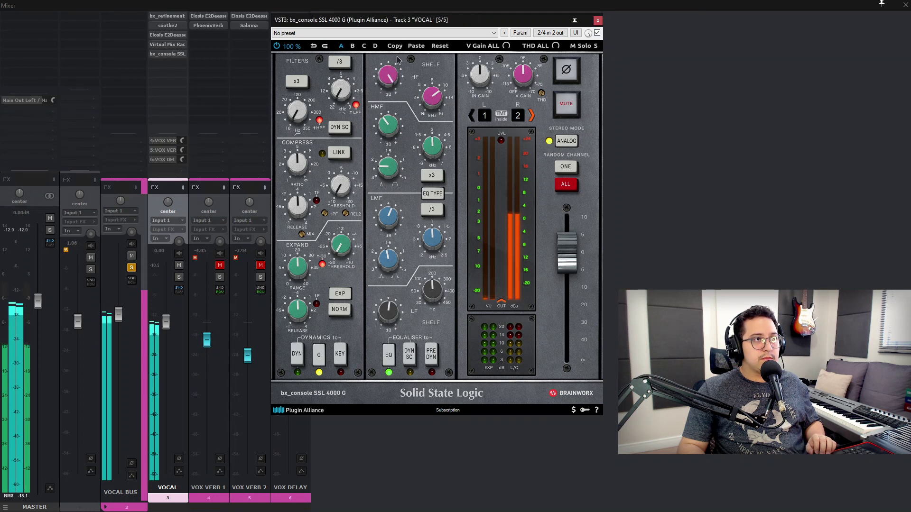
pyautogui.press('space')
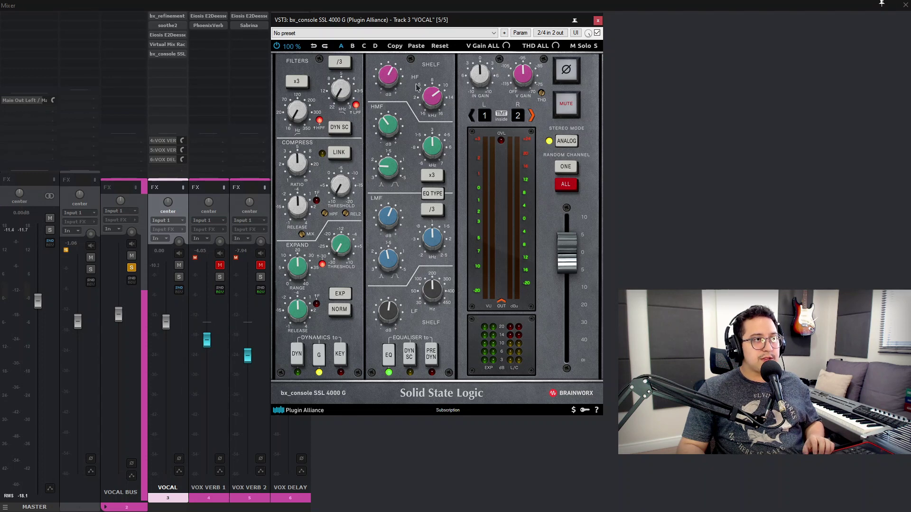
# - Boost the HMF gain to +13.8 dB and play the vocal to expose the harsh upper mids
pyautogui.press('space')
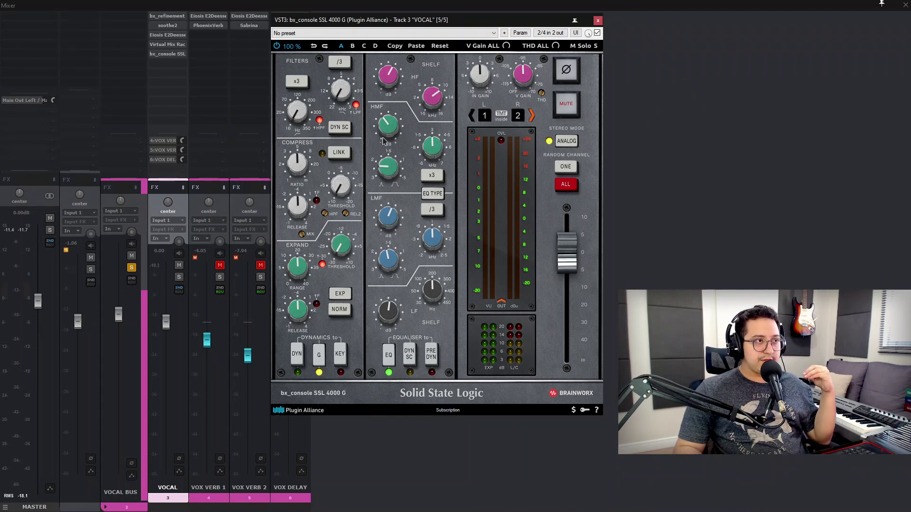
pyautogui.moveTo(390, 132); pyautogui.dragTo(387, 109)
pyautogui.press('space')
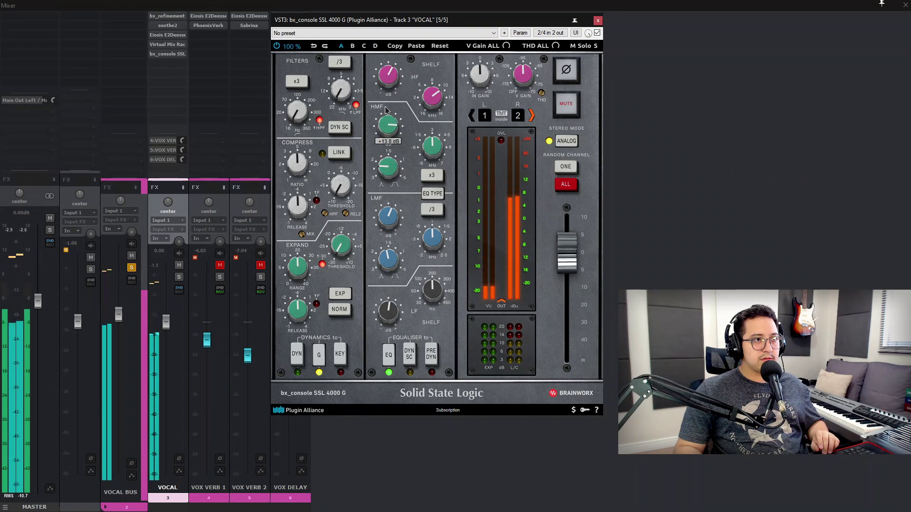
pyautogui.press('space')
# - Turn the HMF gain down to a cut and compare the vocal with the bx_console SSL enabled and bypassed, leaving it enabled
pyautogui.moveTo(393, 129); pyautogui.dragTo(368, 156)
pyautogui.press('space')
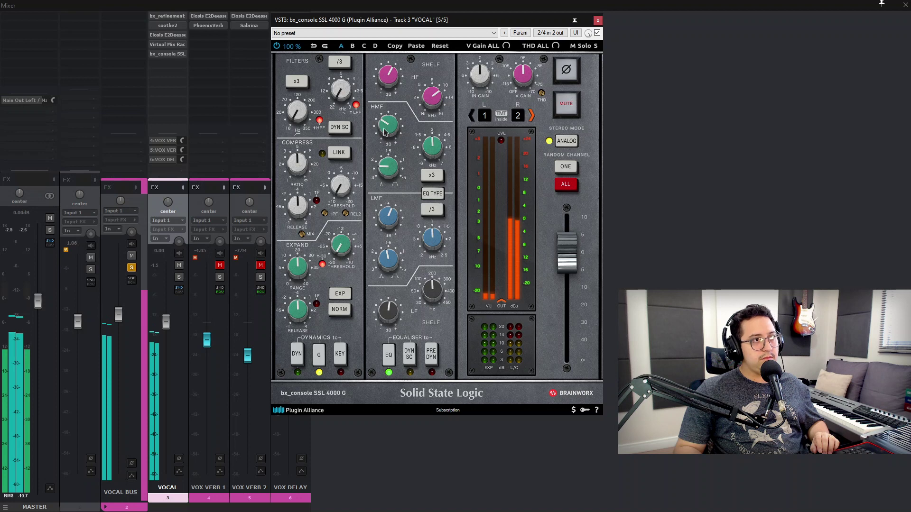
pyautogui.press('space')
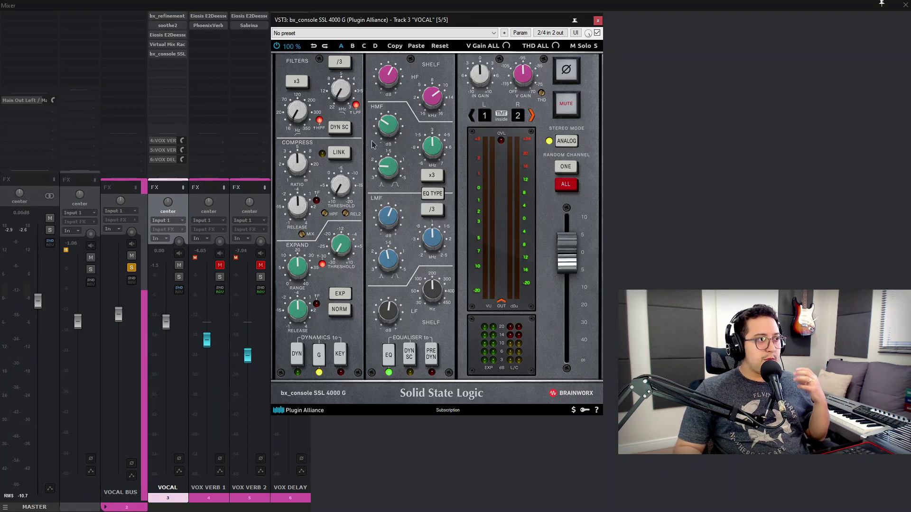
pyautogui.press('space')
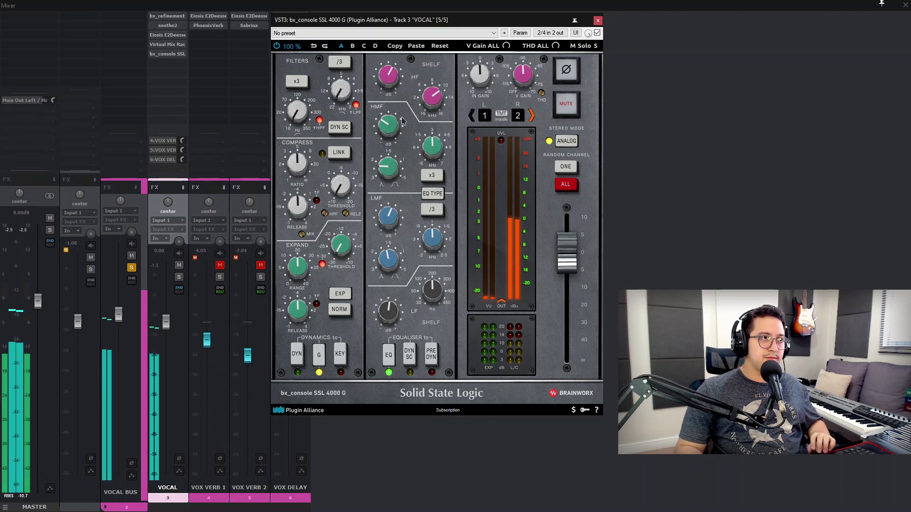
pyautogui.click(597, 32)
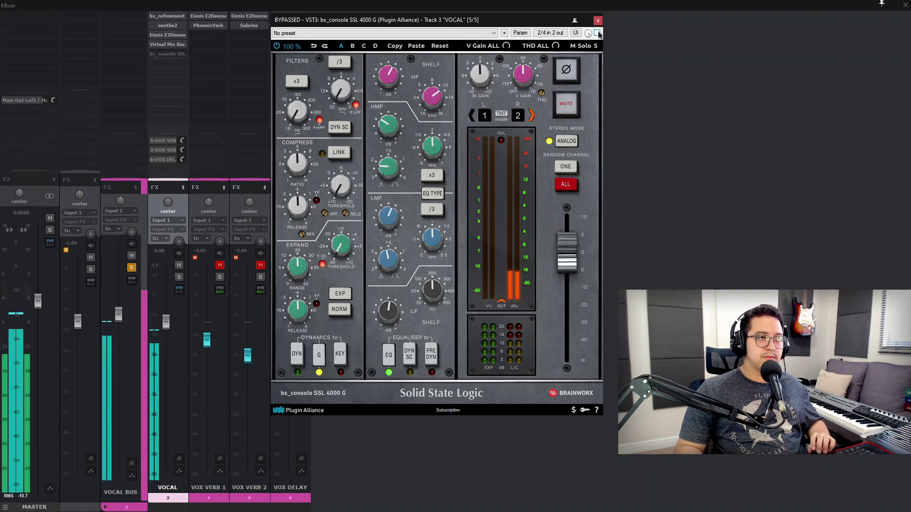
pyautogui.click(597, 33)
pyautogui.moveTo(389, 131); pyautogui.dragTo(386, 128)
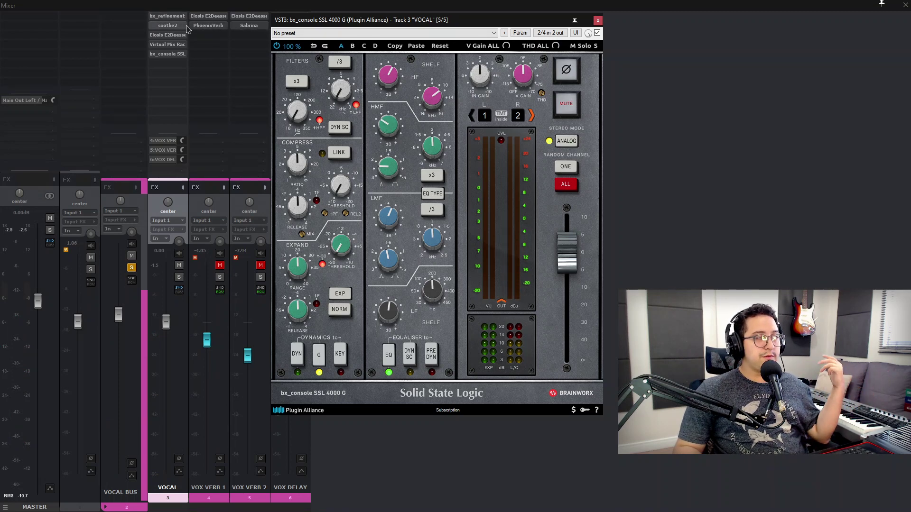
pyautogui.moveTo(391, 129); pyautogui.dragTo(385, 126)
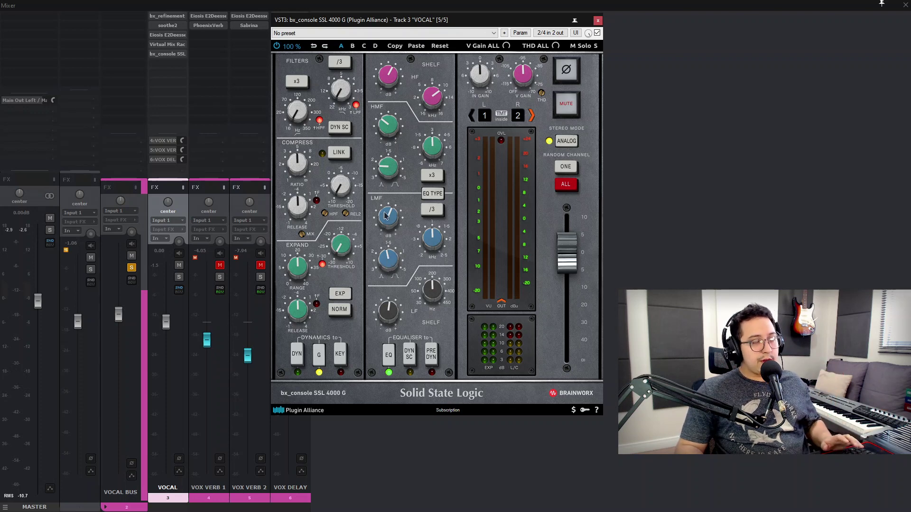
# - Vary the LMF gain around +3.7 dB and play the vocal to audition the low-mid boost
pyautogui.moveTo(387, 219)
pyautogui.mouseDown()
pyautogui.moveTo(391, 200)
pyautogui.moveTo(384, 220)
pyautogui.mouseUp()
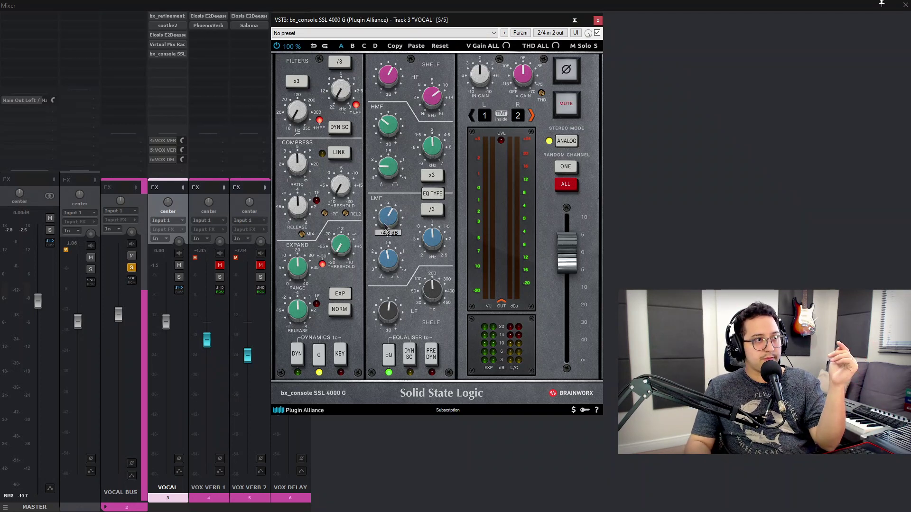
pyautogui.moveTo(388, 223)
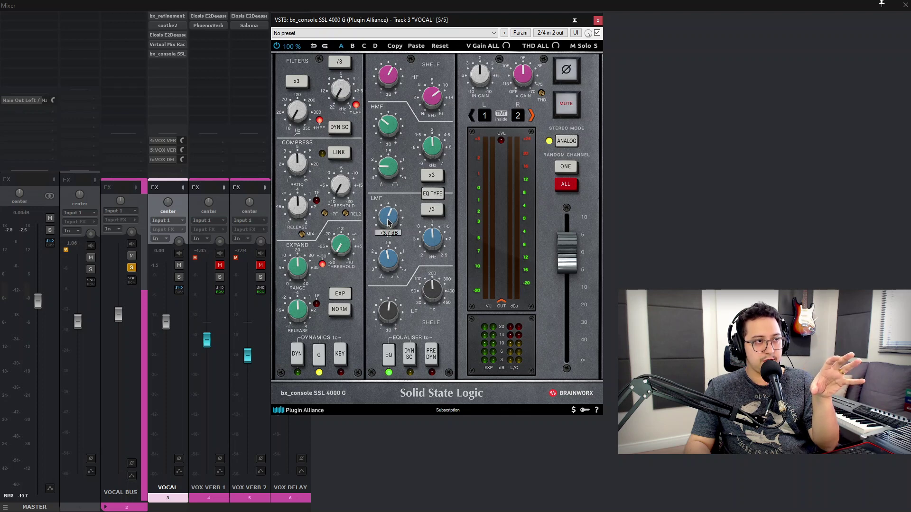
pyautogui.press('space')
pyautogui.moveTo(386, 213); pyautogui.dragTo(385, 219)
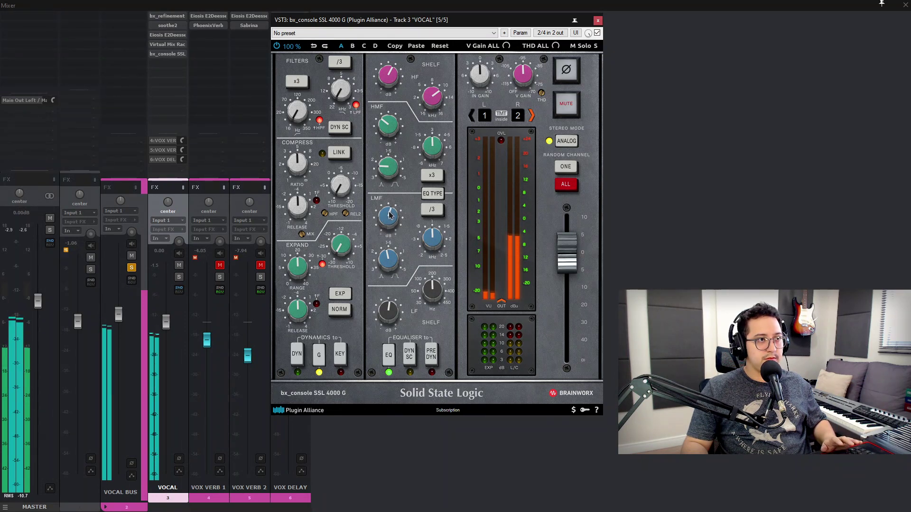
pyautogui.press('space')
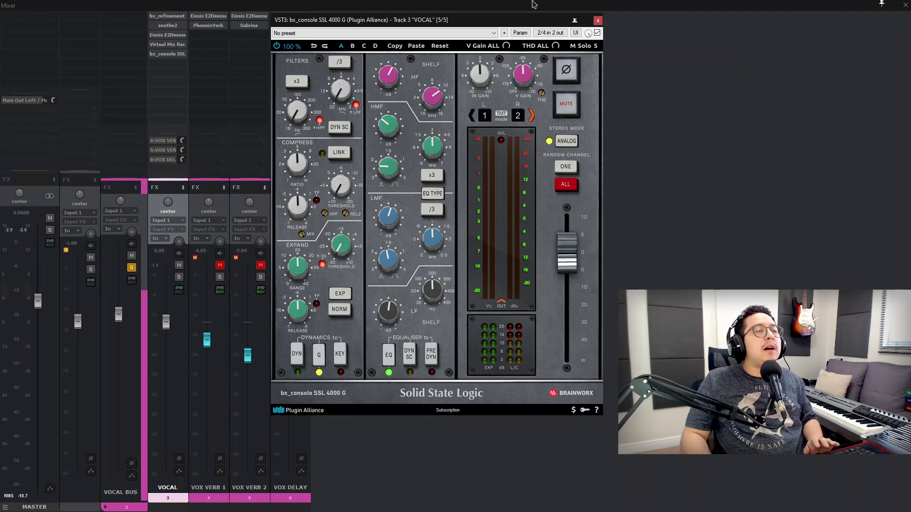
# - Close the bx_console SSL and play the vocal with the whole VOCAL effects chain bypassed and re-enabled for comparison
pyautogui.moveTo(438, 21); pyautogui.dragTo(431, 21)
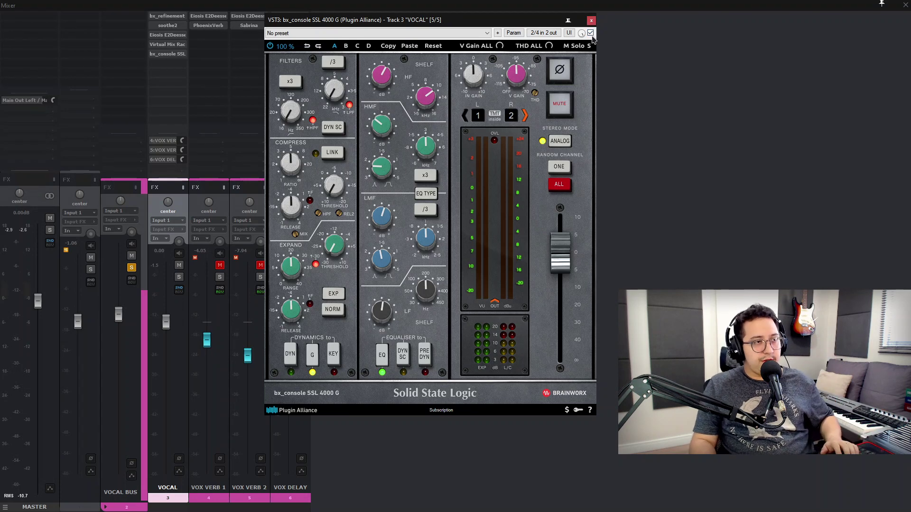
pyautogui.press('space')
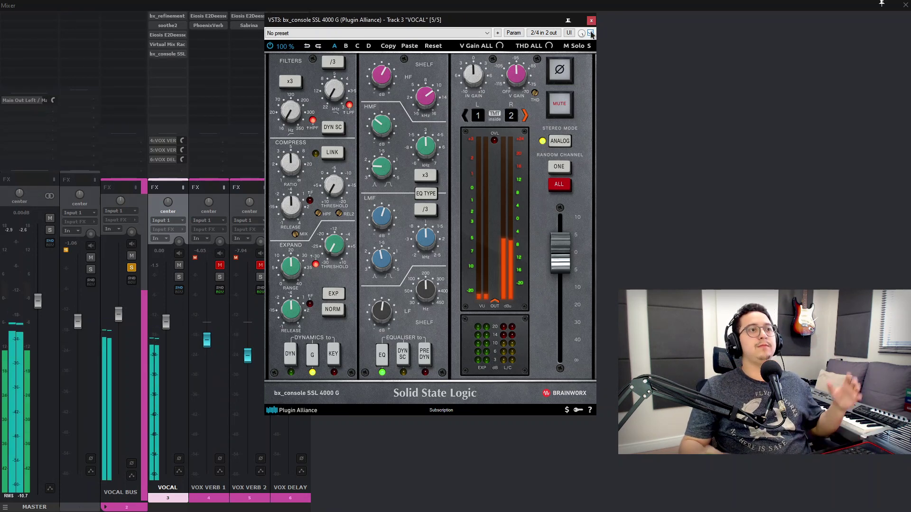
pyautogui.click(591, 20)
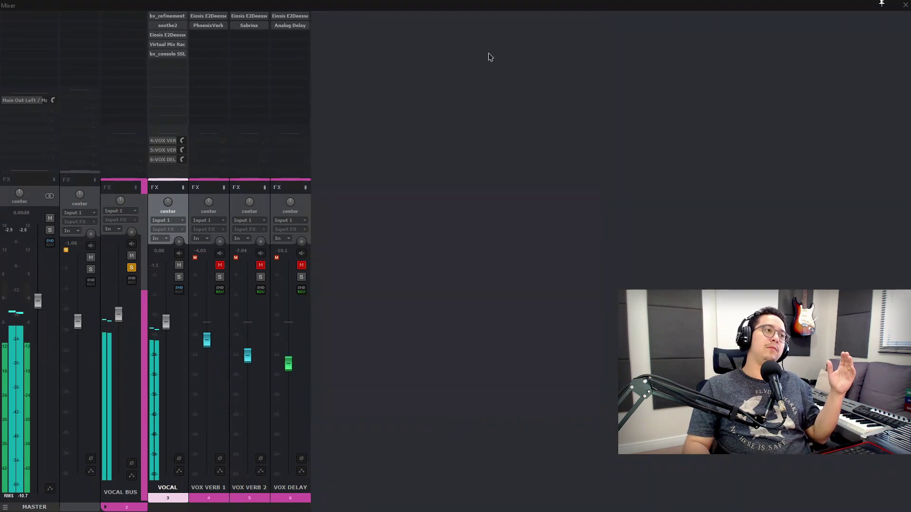
pyautogui.click(183, 189)
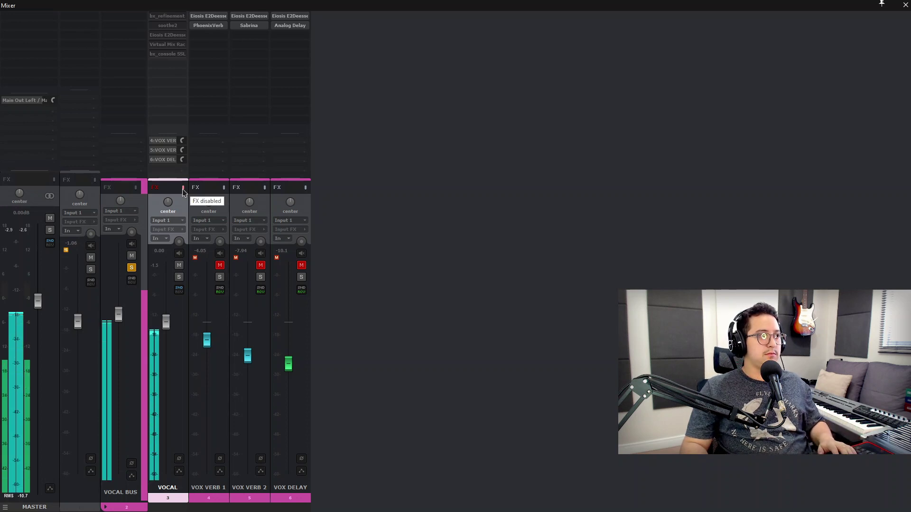
pyautogui.click(183, 189)
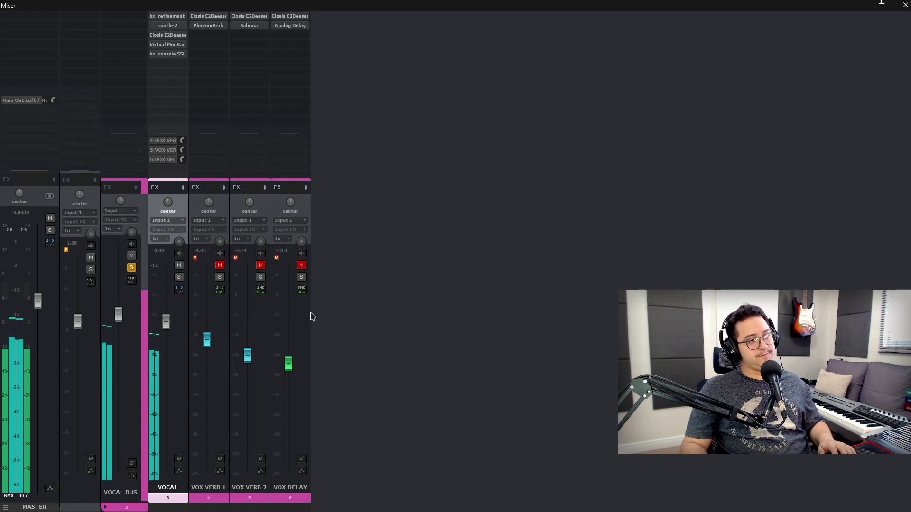
pyautogui.press('space')
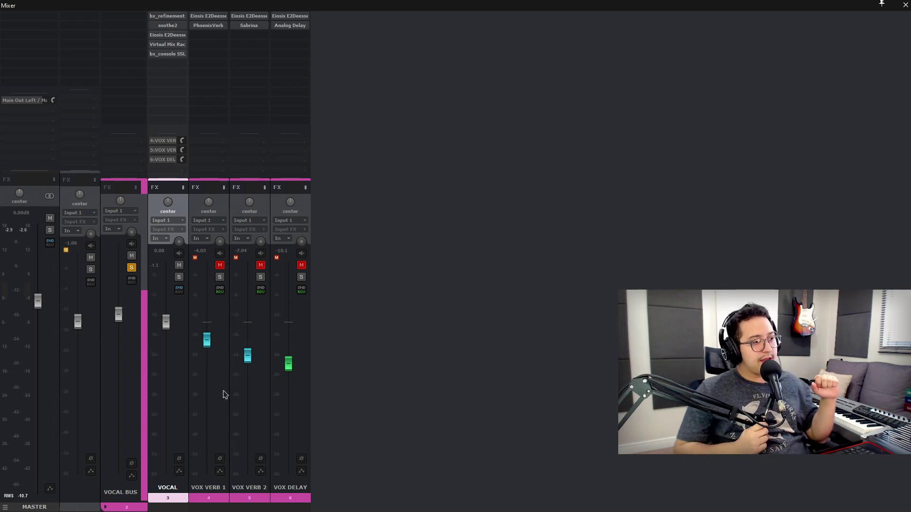
# - Unmute the VOX VERB 1 track and review its PhoenixVerb Medium Hall reverb settings, closing the plug-in window when done
pyautogui.click(220, 341)
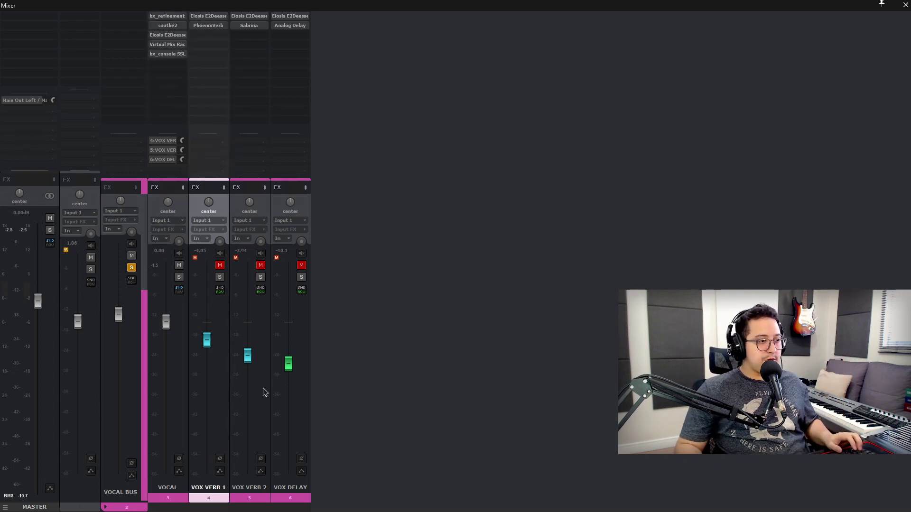
pyautogui.click(220, 265)
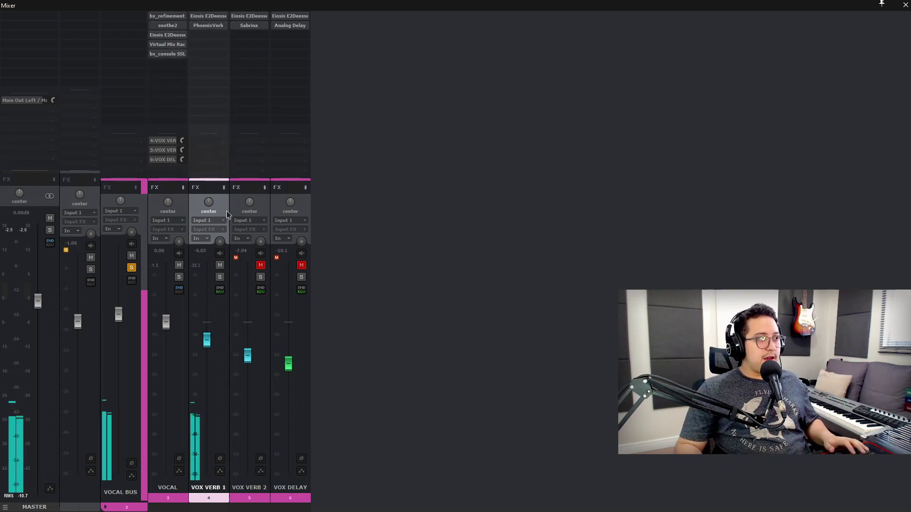
pyautogui.click(215, 26)
pyautogui.moveTo(218, 40); pyautogui.dragTo(419, 75)
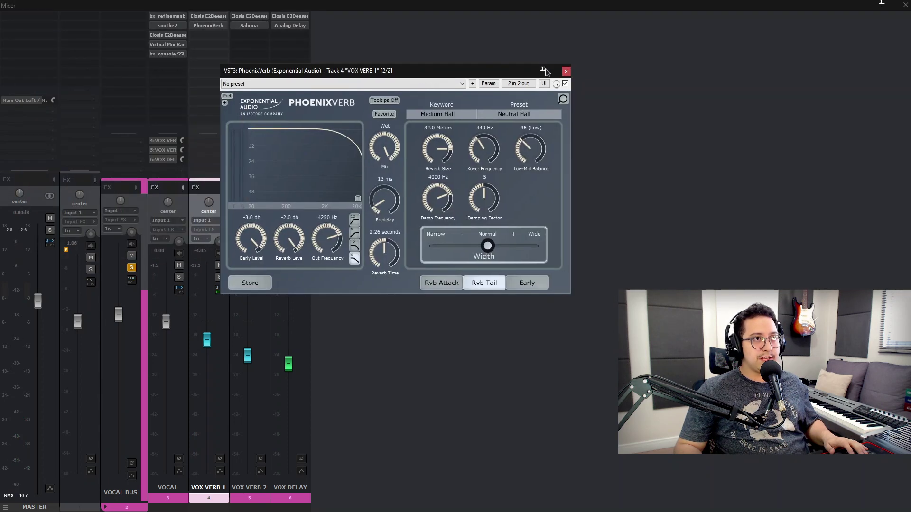
pyautogui.moveTo(482, 79); pyautogui.dragTo(499, 77)
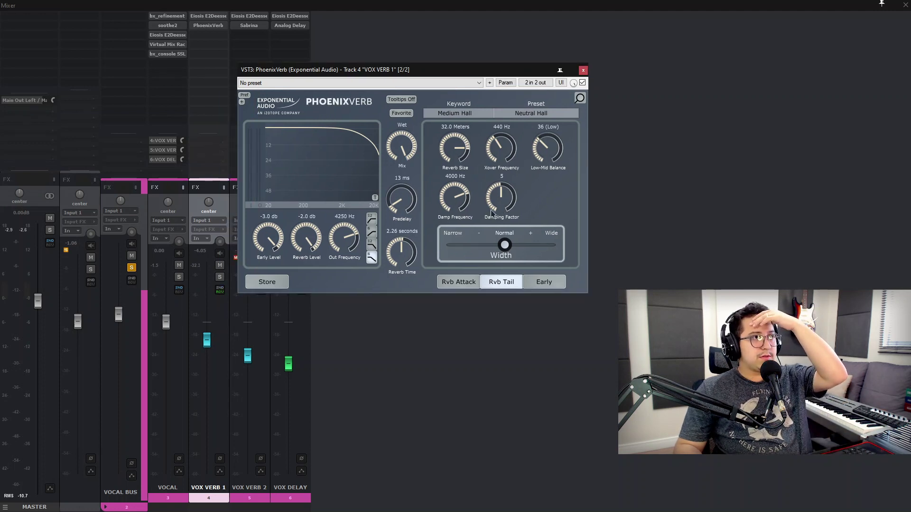
pyautogui.click(583, 72)
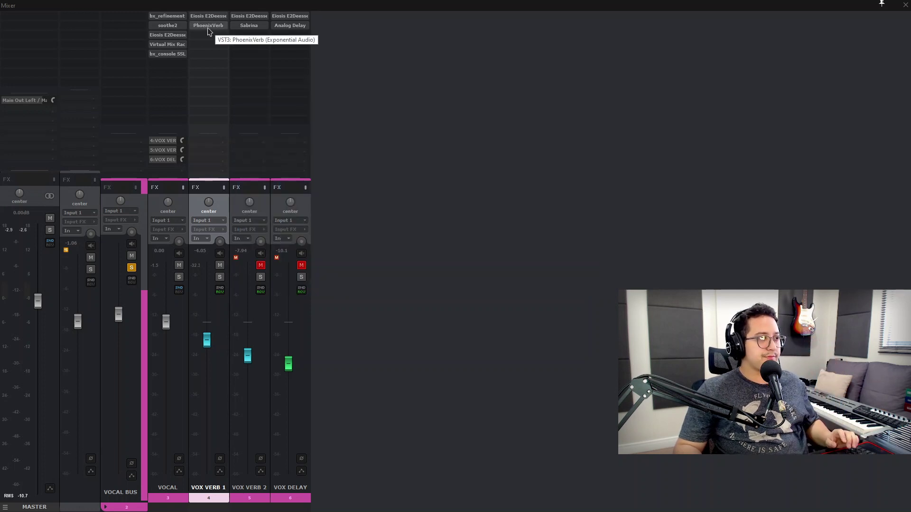
# - Play VOX VERB 1 soloed to hear the reverb, unsolo it and open its E2Deesser
pyautogui.click(221, 279)
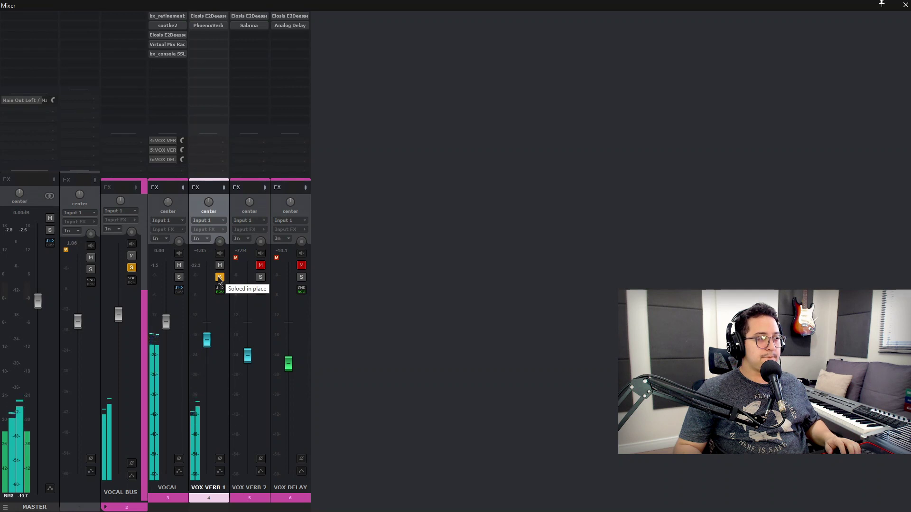
pyautogui.click(219, 278)
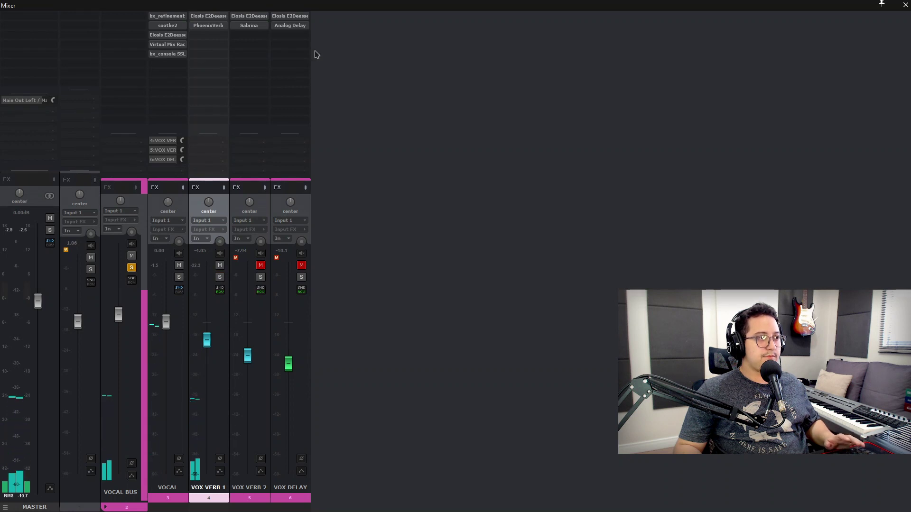
pyautogui.click(208, 16)
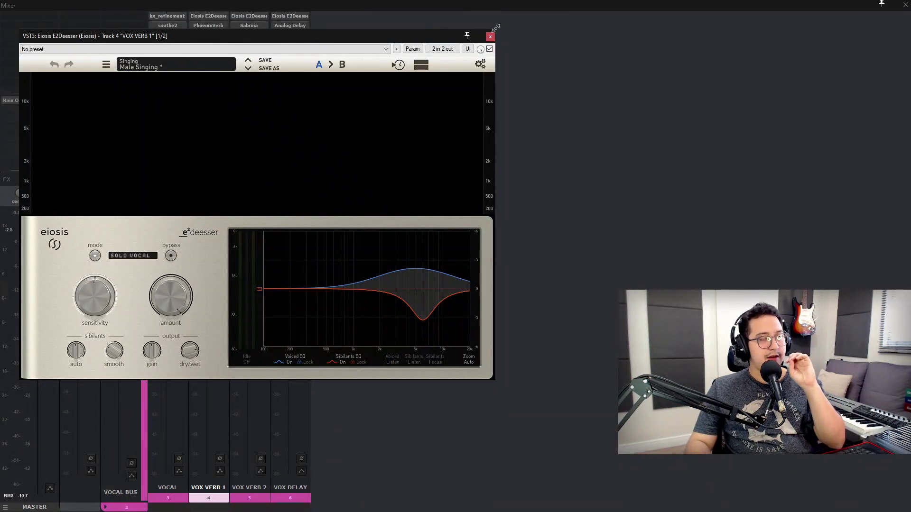
# - Review the E2Deesser settings on VOX VERB 1, closing the plug-in window when done
pyautogui.moveTo(424, 41); pyautogui.dragTo(560, 35)
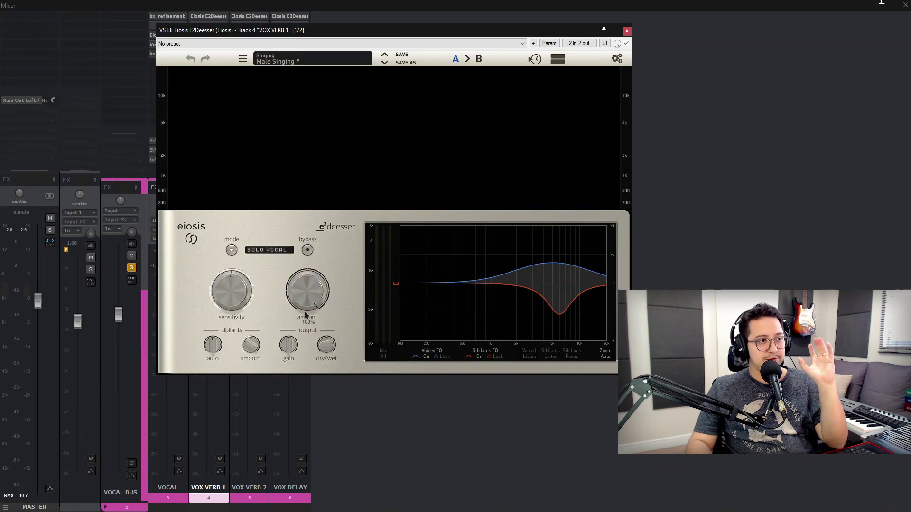
pyautogui.click(626, 32)
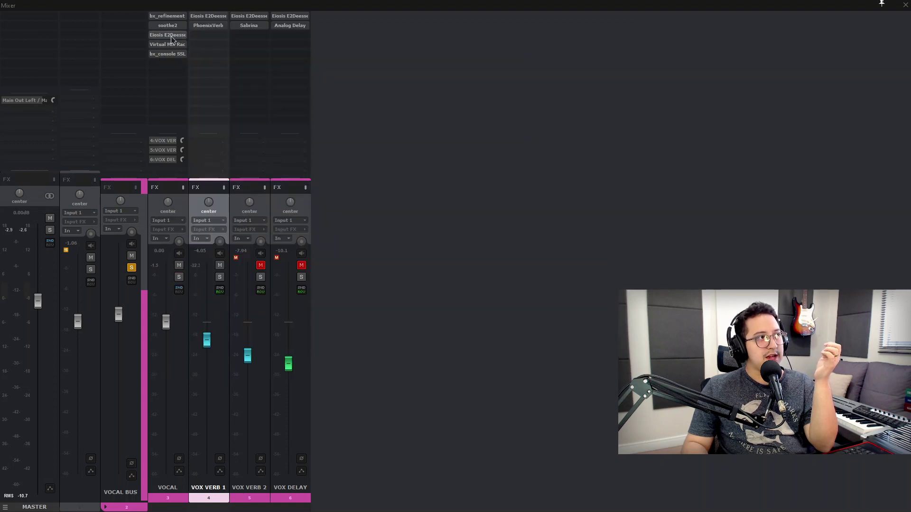
pyautogui.click(202, 19)
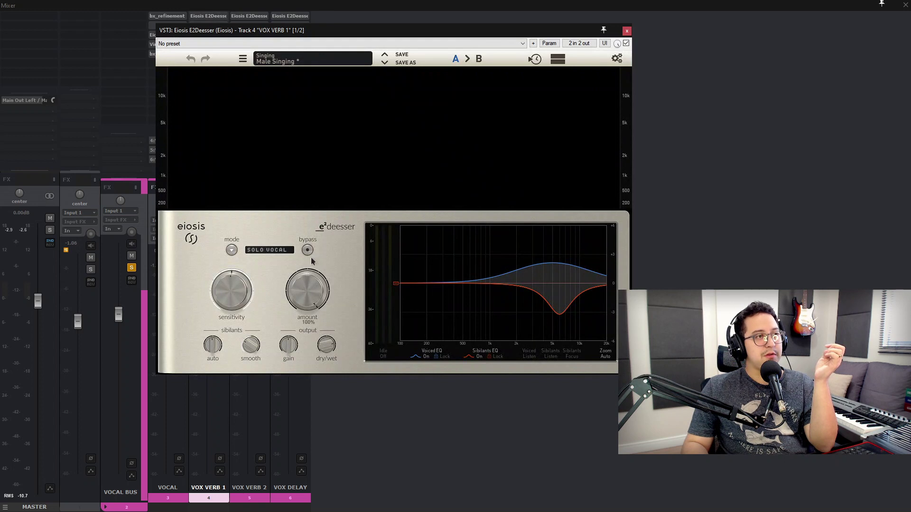
pyautogui.click(627, 32)
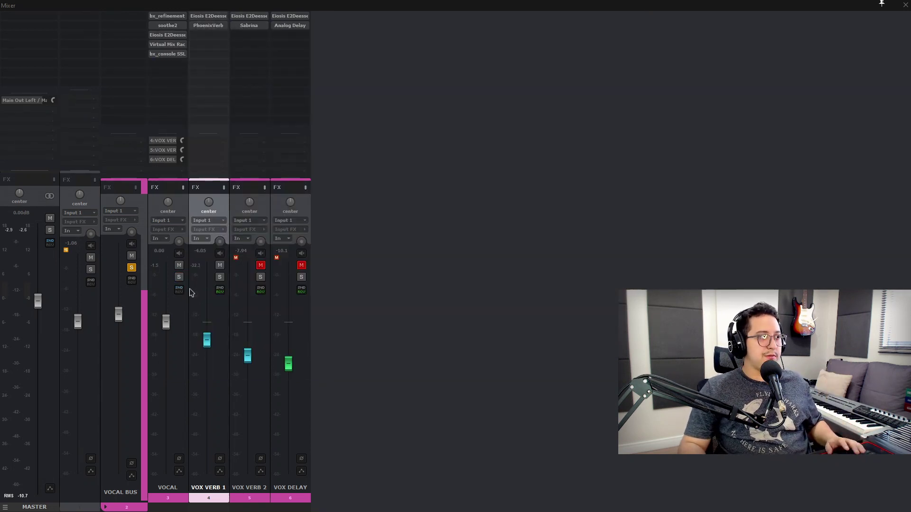
# - Play the vocal and raise the VOX VERB 1 volume fader to -3.09 dB
pyautogui.press('space')
pyautogui.moveTo(209, 343)
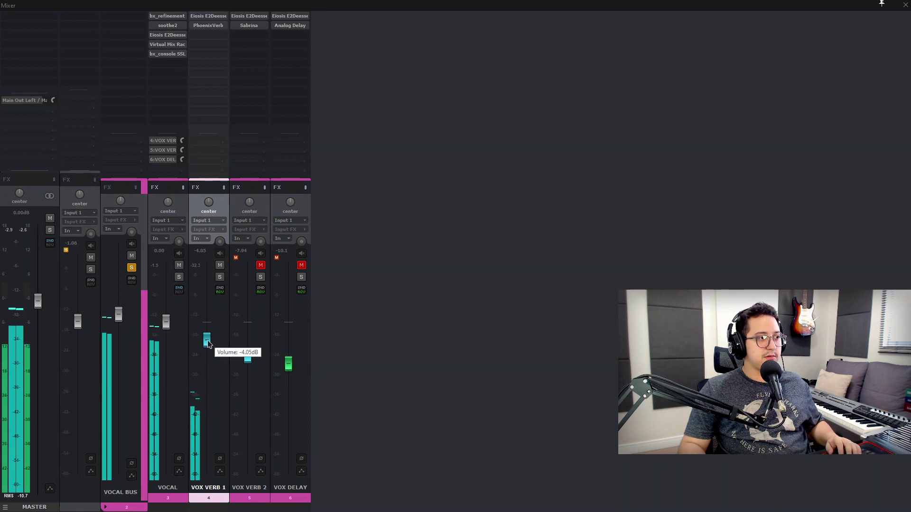
pyautogui.moveTo(209, 343); pyautogui.dragTo(209, 338)
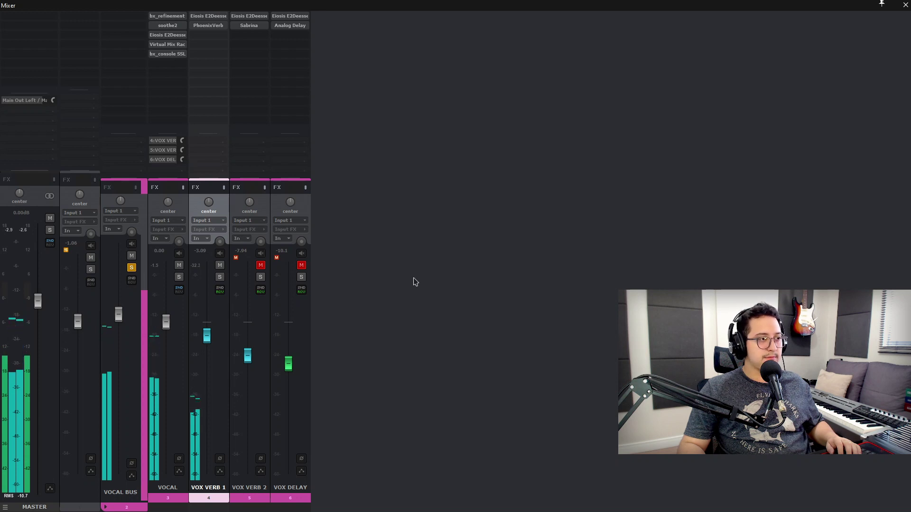
# - Unmute the VOX VERB 2 track and review its Sabrina reverb settings, closing the plug-in window when done
pyautogui.click(269, 337)
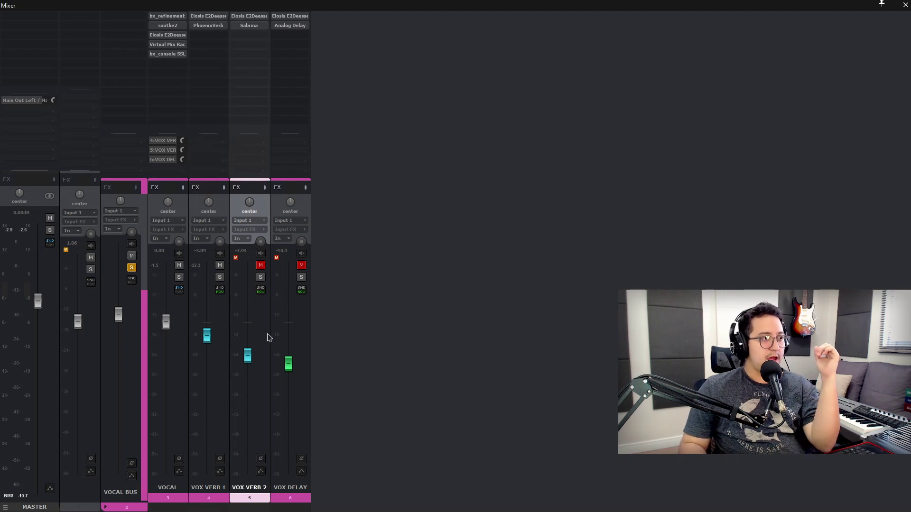
pyautogui.click(260, 267)
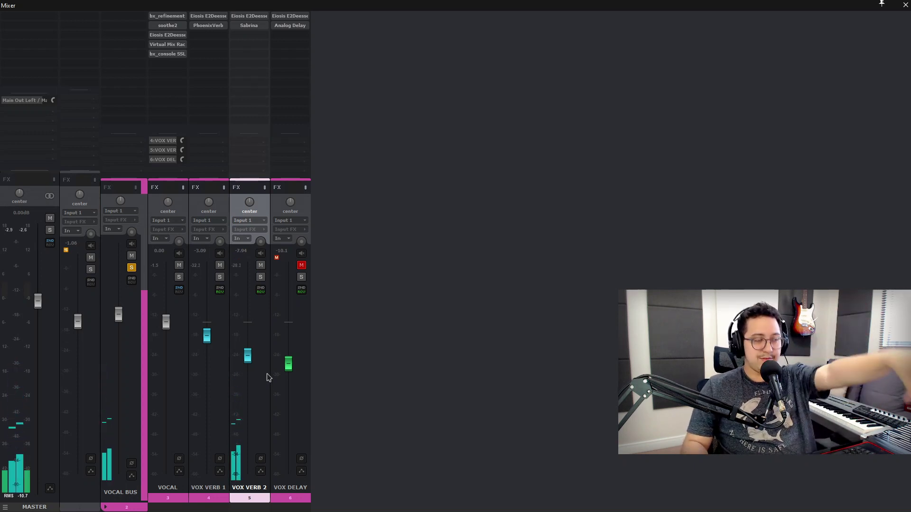
pyautogui.click(216, 423)
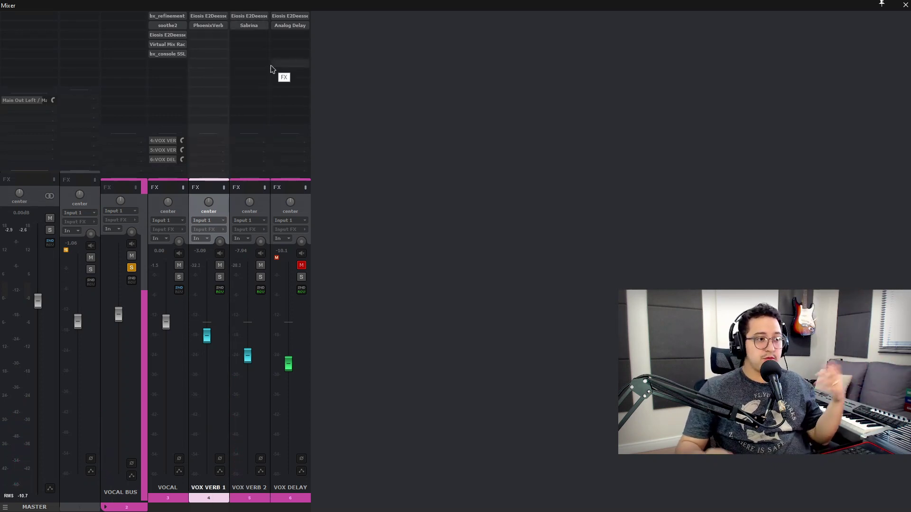
pyautogui.click(257, 27)
pyautogui.moveTo(276, 56); pyautogui.dragTo(465, 62)
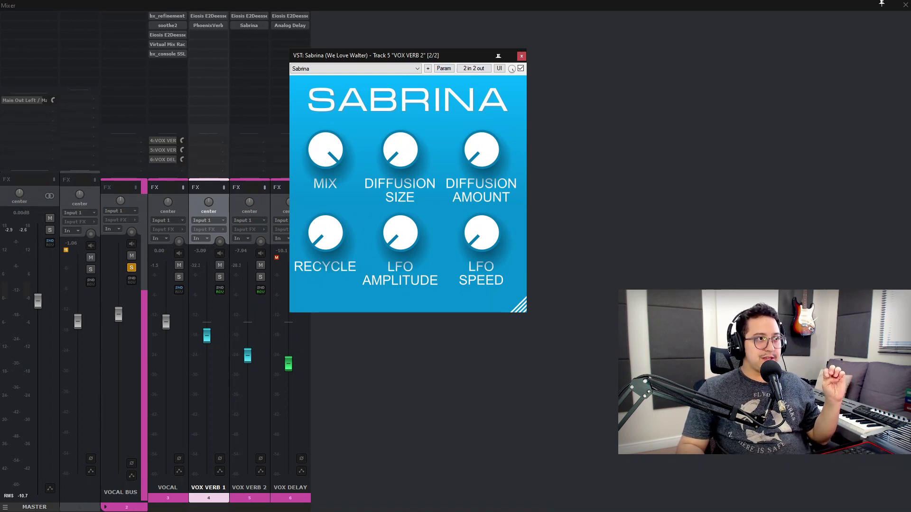
pyautogui.click(261, 338)
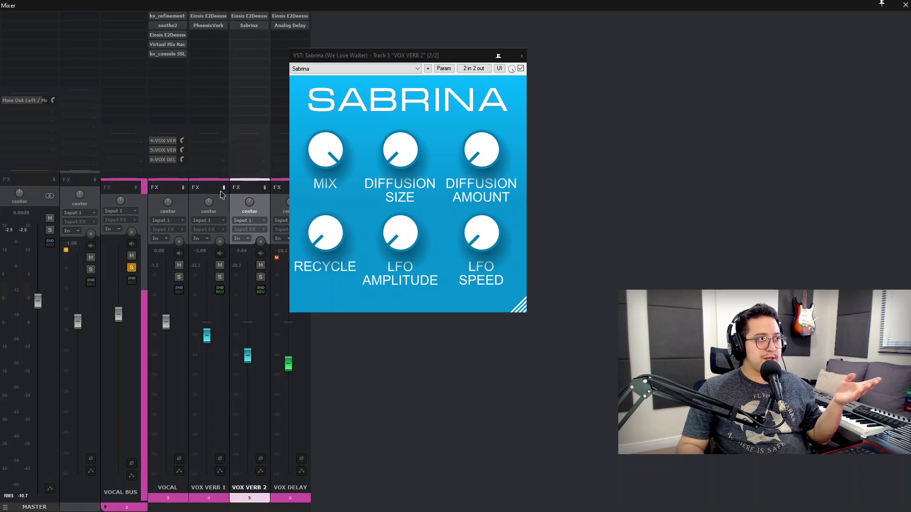
pyautogui.click(521, 56)
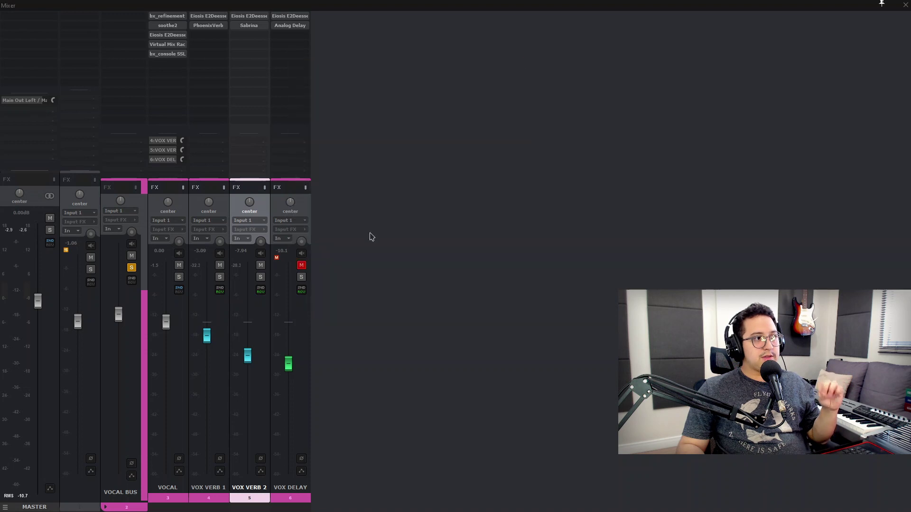
# - Solo VOX VERB 2 during playback to hear the reverb, check its Sabrina plug-in, and unsolo the track
pyautogui.click(261, 277)
pyautogui.press('space')
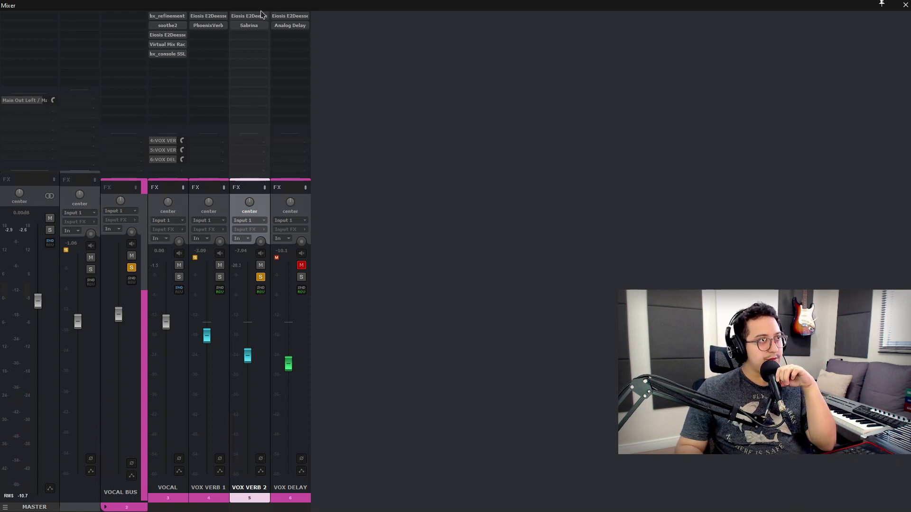
pyautogui.click(249, 25)
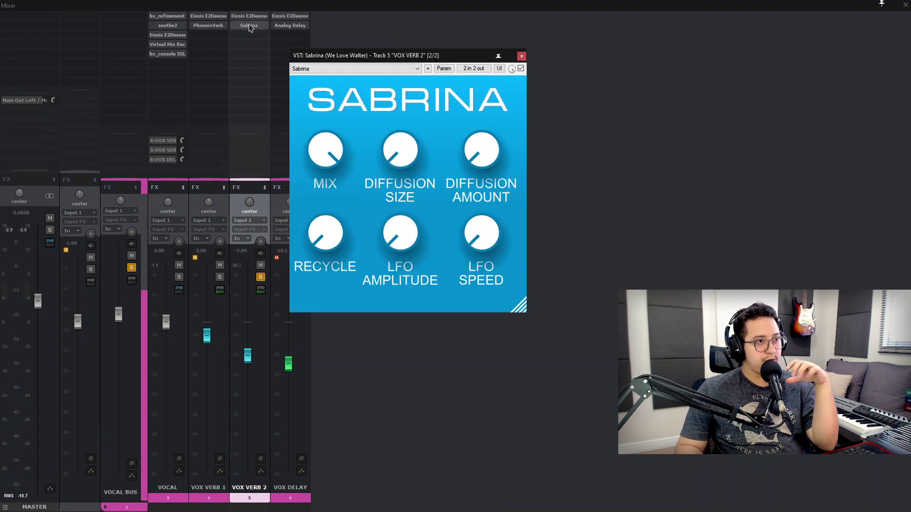
pyautogui.click(521, 56)
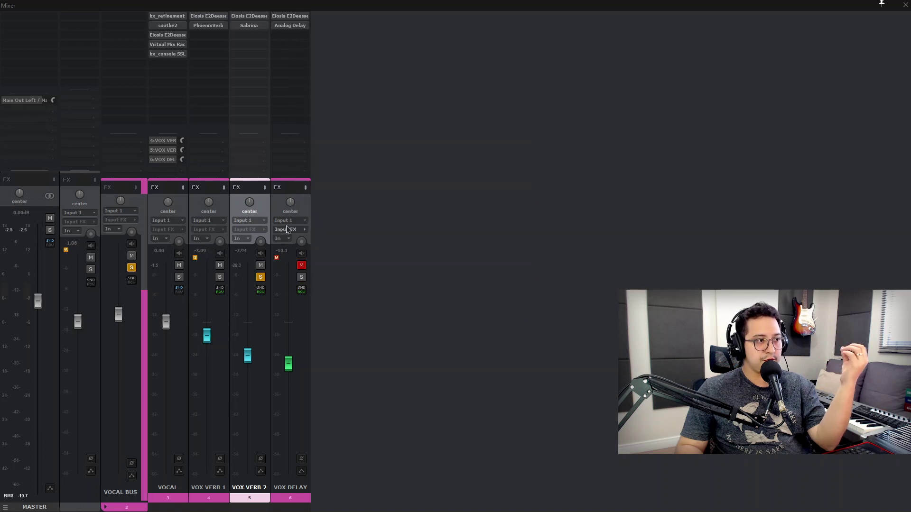
pyautogui.click(260, 277)
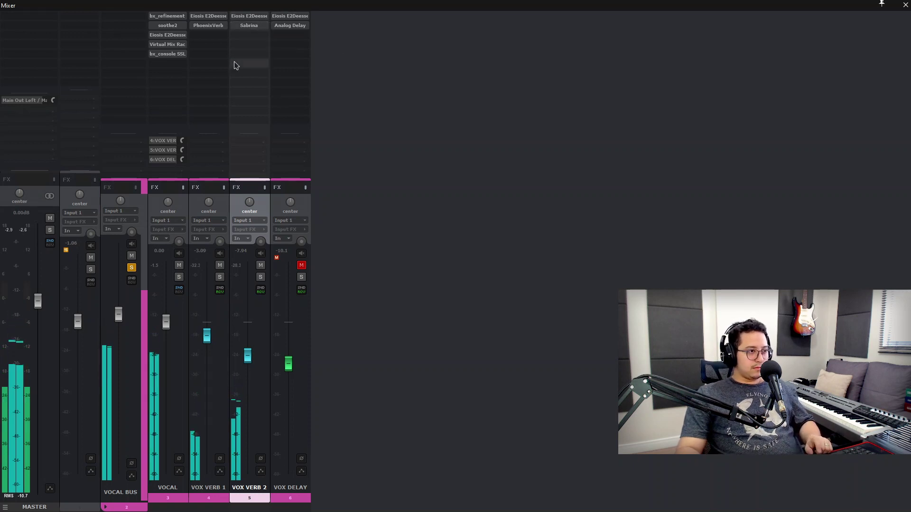
# - Recheck the Sabrina settings on VOX VERB 2 after listening in the mix, leaving the plug-in closed
pyautogui.click(249, 25)
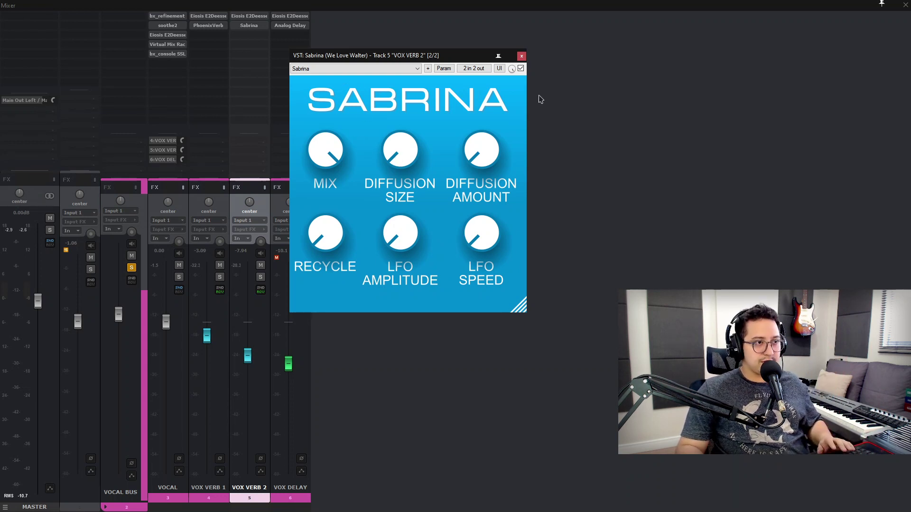
pyautogui.click(520, 57)
pyautogui.click(258, 26)
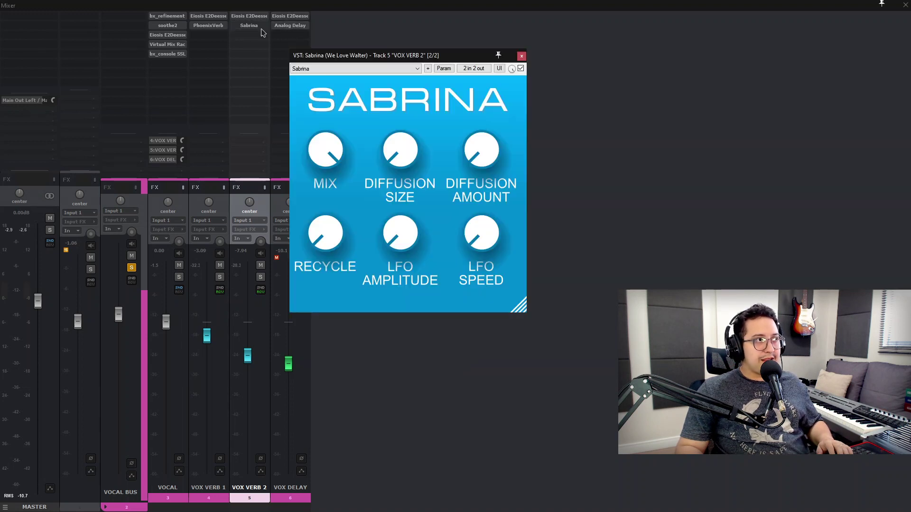
pyautogui.click(521, 57)
# - Select the VOX DELAY track and review its Analog Delay settings, closing the plug-in window when done
pyautogui.click(308, 268)
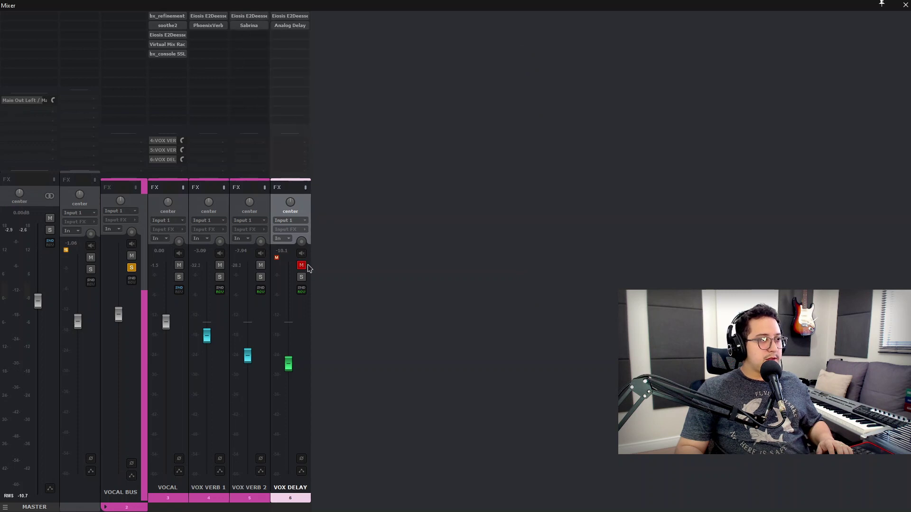
pyautogui.click(285, 26)
pyautogui.moveTo(299, 36); pyautogui.dragTo(553, 85)
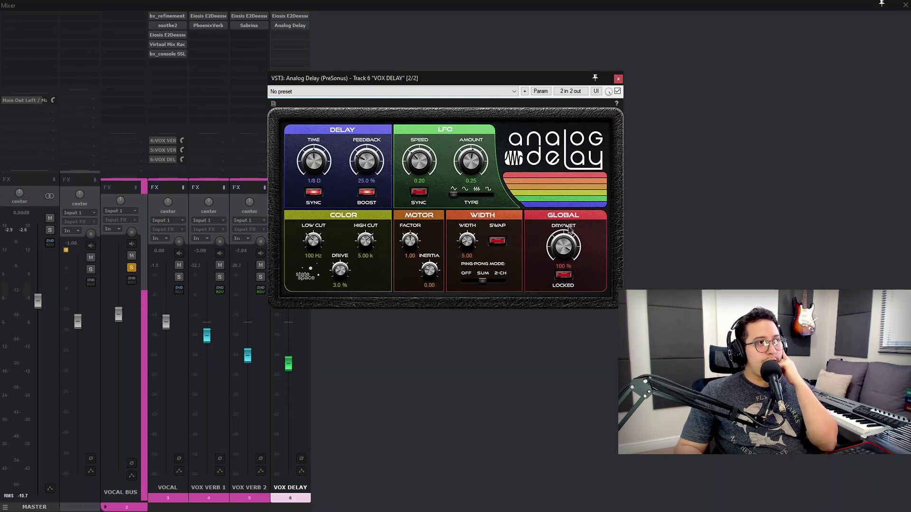
pyautogui.press('Escape')
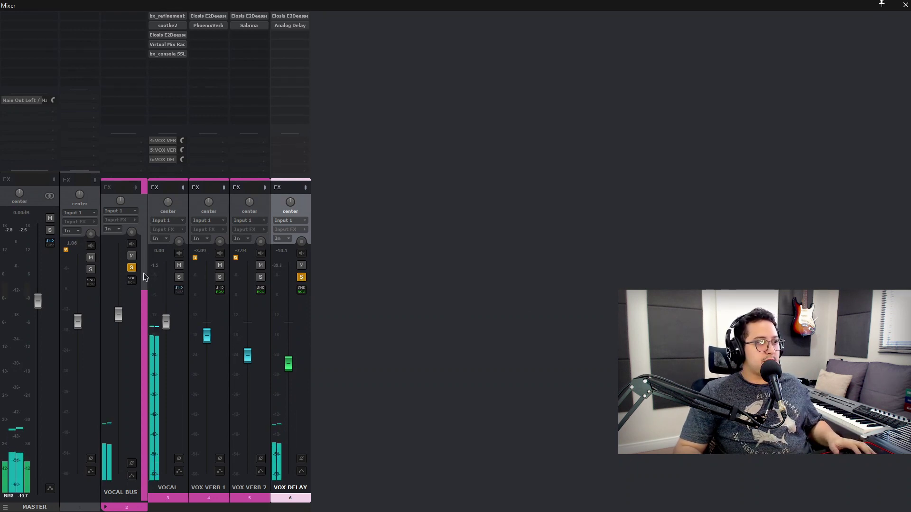
# - Listen to VOX DELAY soloed while examining the Analog Delay's time, feedback, color and width settings, and close its window
pyautogui.doubleClick(291, 25)
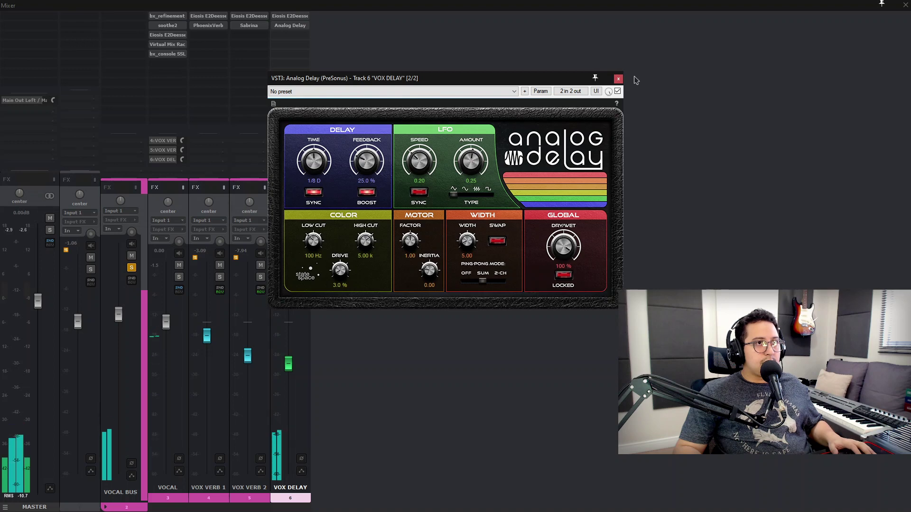
pyautogui.click(618, 79)
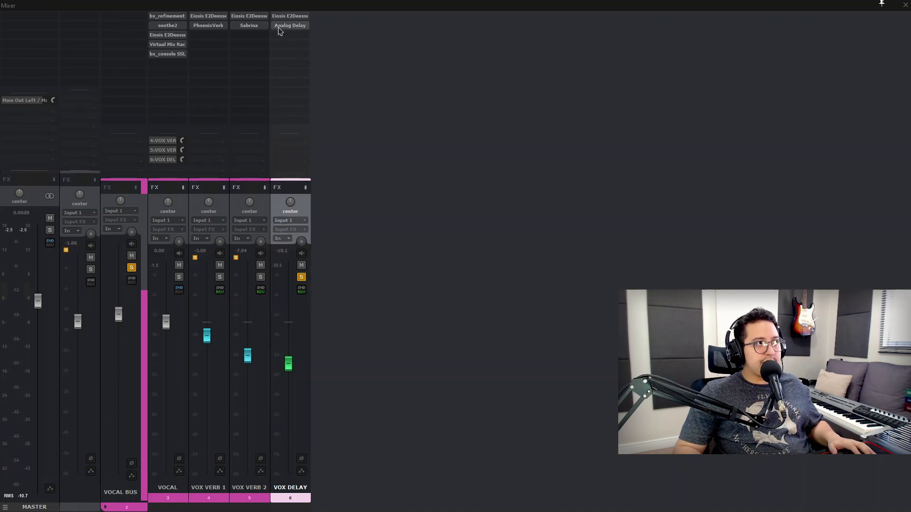
pyautogui.click(290, 25)
pyautogui.moveTo(488, 81); pyautogui.dragTo(509, 85)
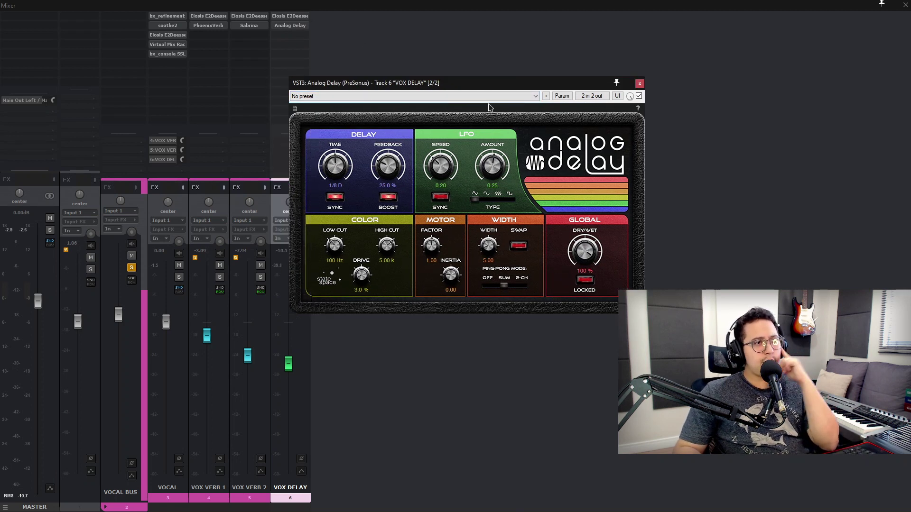
pyautogui.click(639, 83)
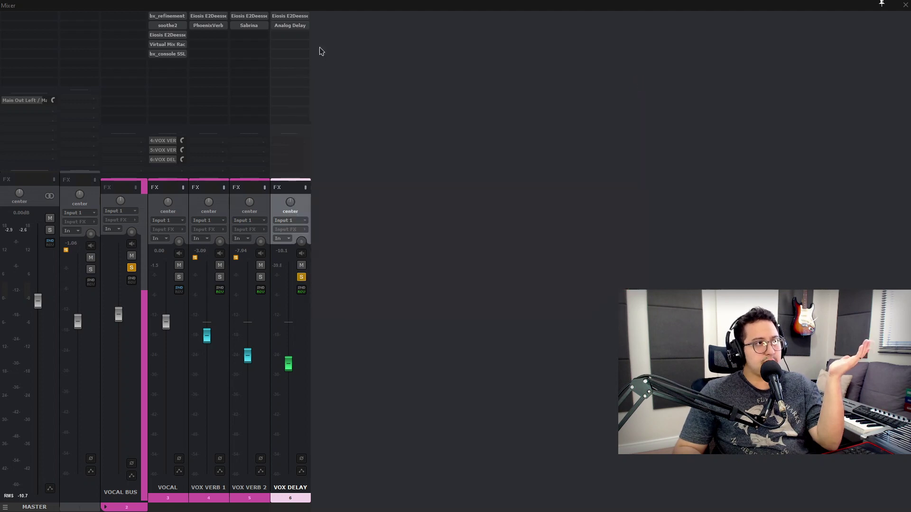
# - Audition the Analog Delay's 2-CH ping-pong mode during playback and return it to SUM
pyautogui.click(285, 25)
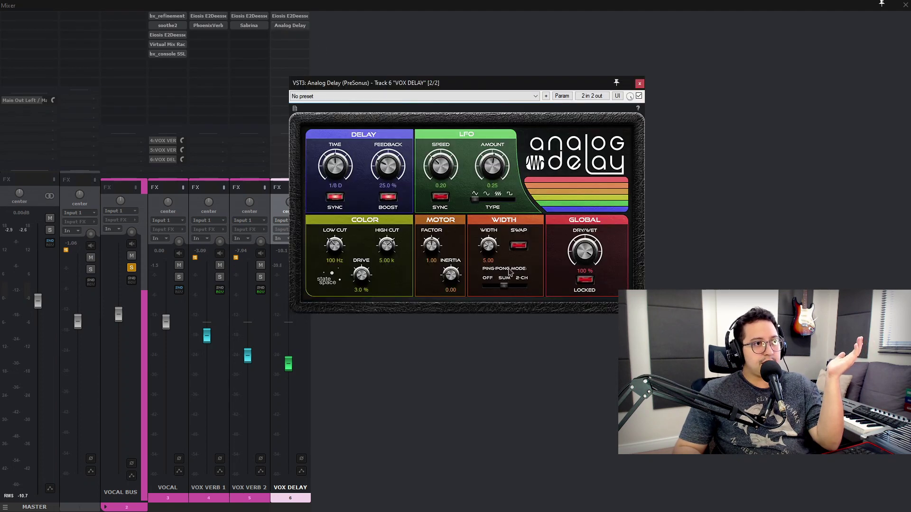
pyautogui.moveTo(504, 287); pyautogui.dragTo(521, 286)
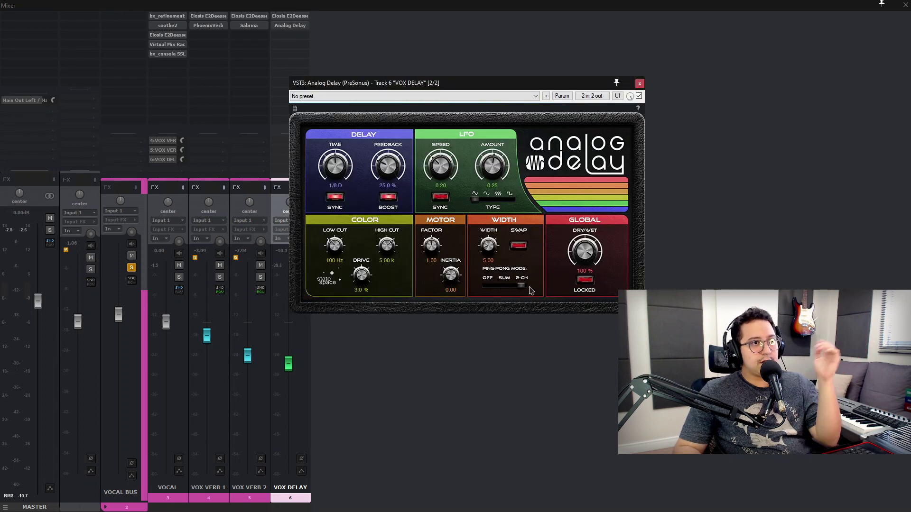
pyautogui.press('space')
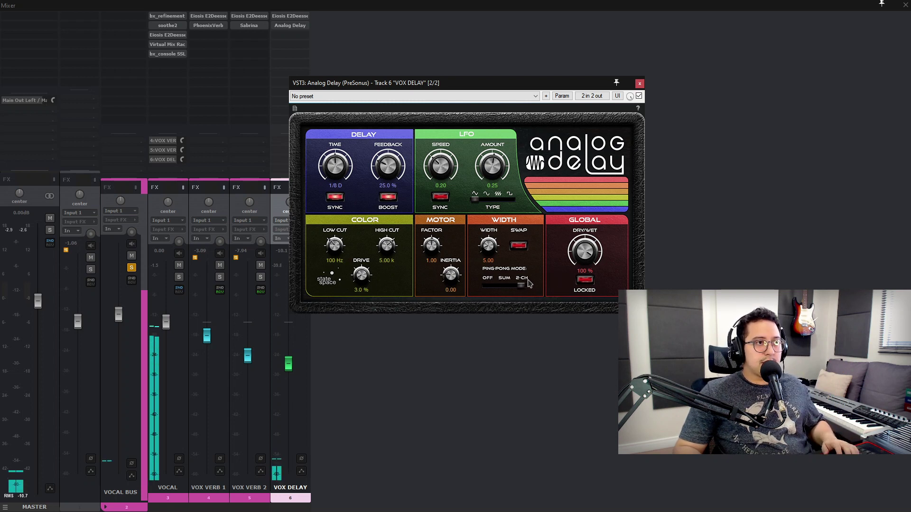
pyautogui.moveTo(522, 286); pyautogui.dragTo(504, 286)
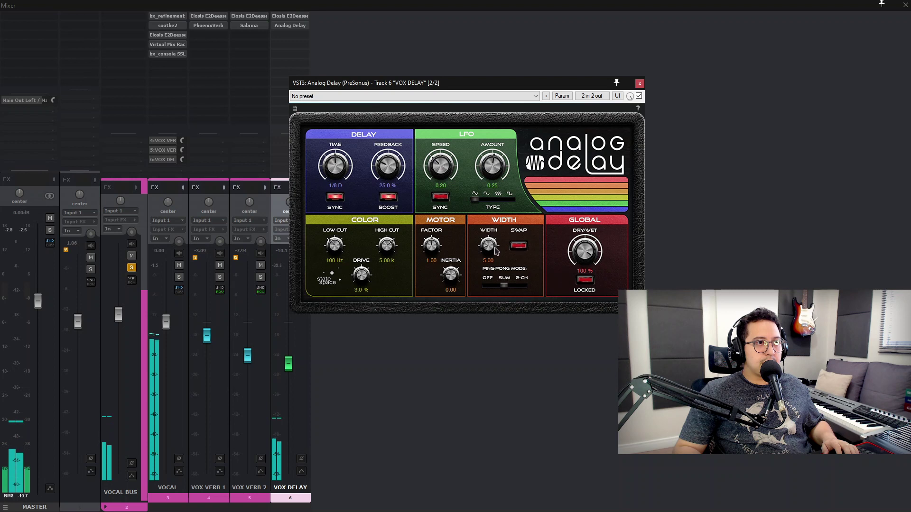
# - Vary the Analog Delay's width during playback, settle on 38.50, and review the delay settings before closing the plug-in
pyautogui.moveTo(497, 247); pyautogui.dragTo(494, 236)
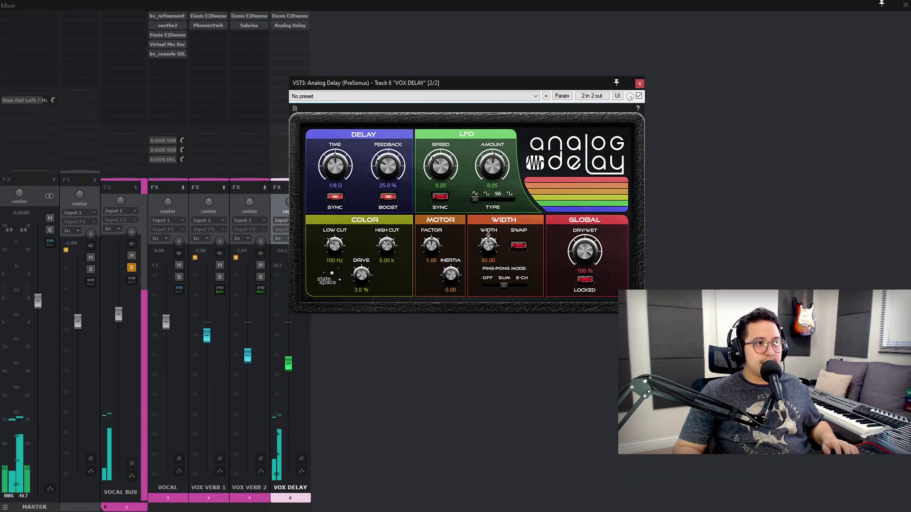
pyautogui.moveTo(481, 257); pyautogui.dragTo(481, 257)
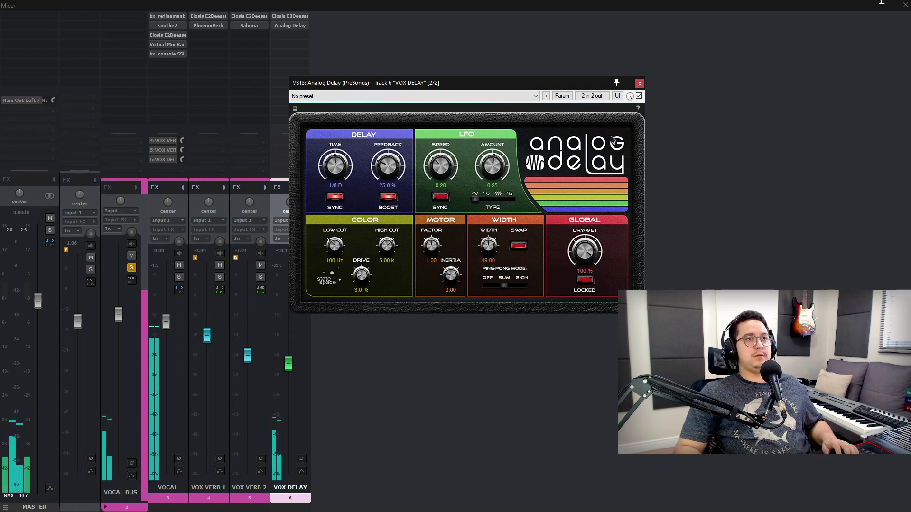
pyautogui.moveTo(482, 262); pyautogui.dragTo(483, 258)
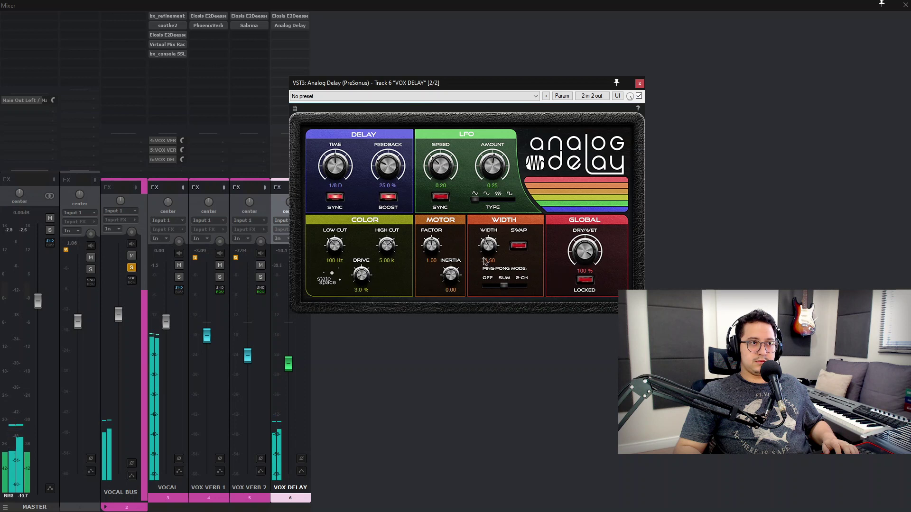
pyautogui.click(640, 84)
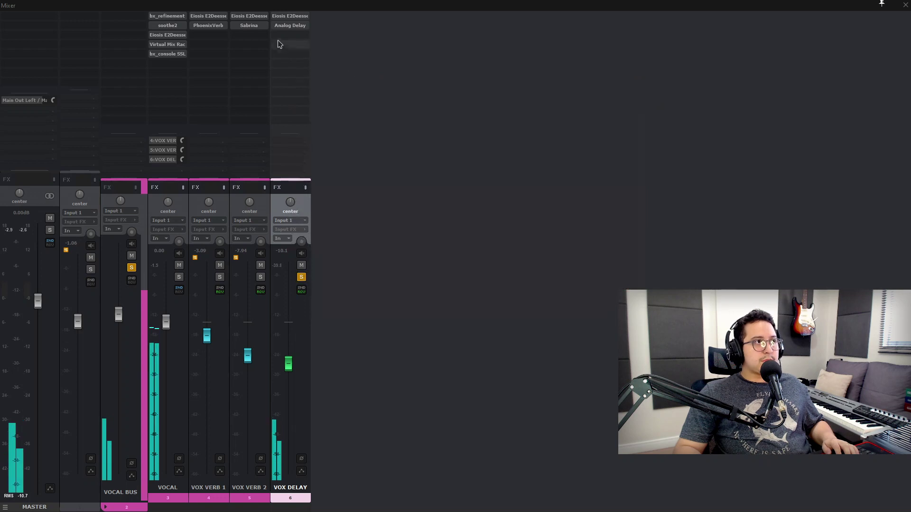
pyautogui.click(292, 28)
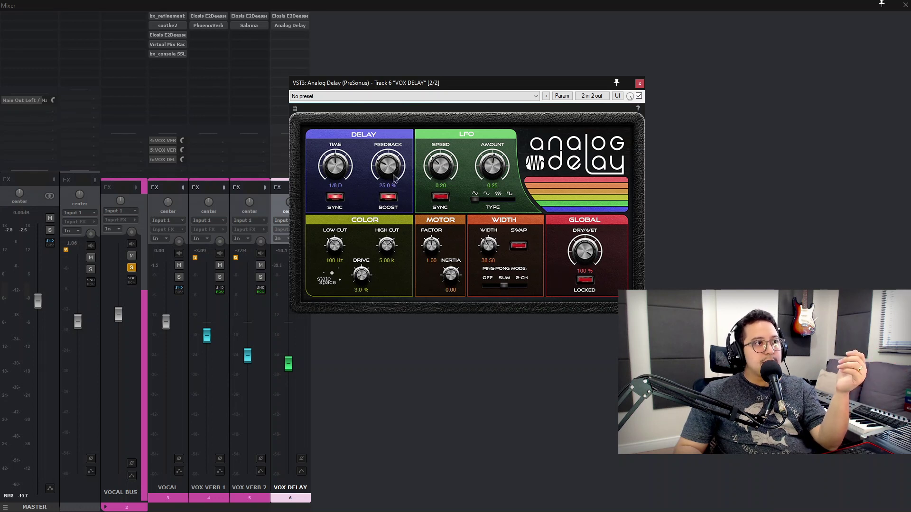
pyautogui.click(639, 84)
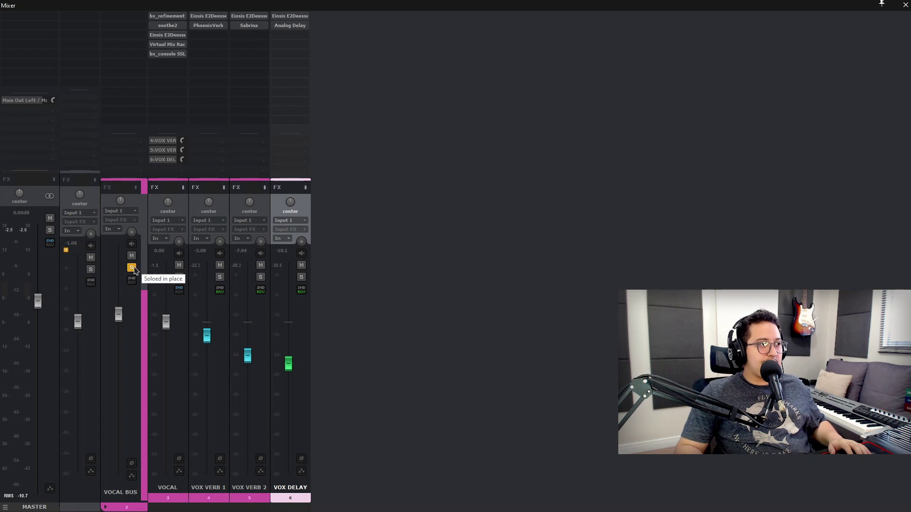
# - During playback, set the VOX DELAY level to -8.64 dB and the VOX VERB 2 level to -10.2 dB
pyautogui.press('space')
pyautogui.moveTo(289, 363); pyautogui.dragTo(294, 362)
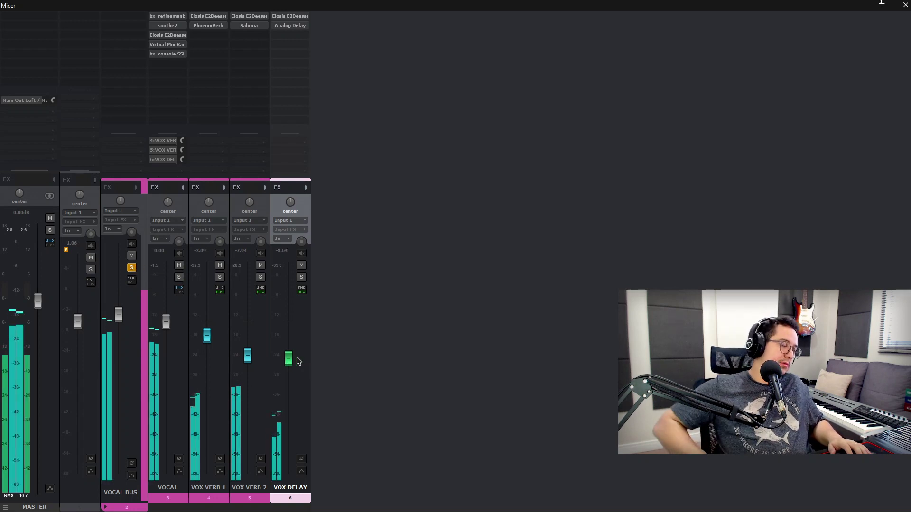
pyautogui.moveTo(248, 357); pyautogui.dragTo(247, 371)
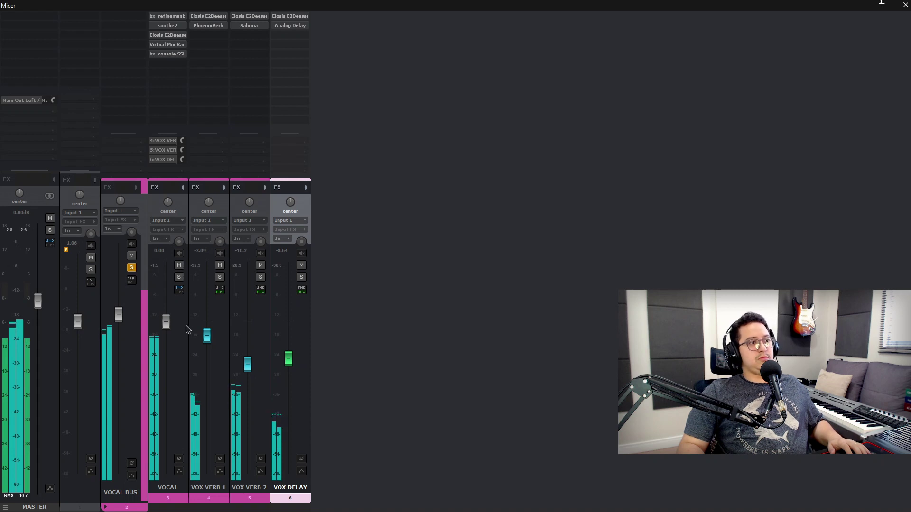
pyautogui.click(220, 363)
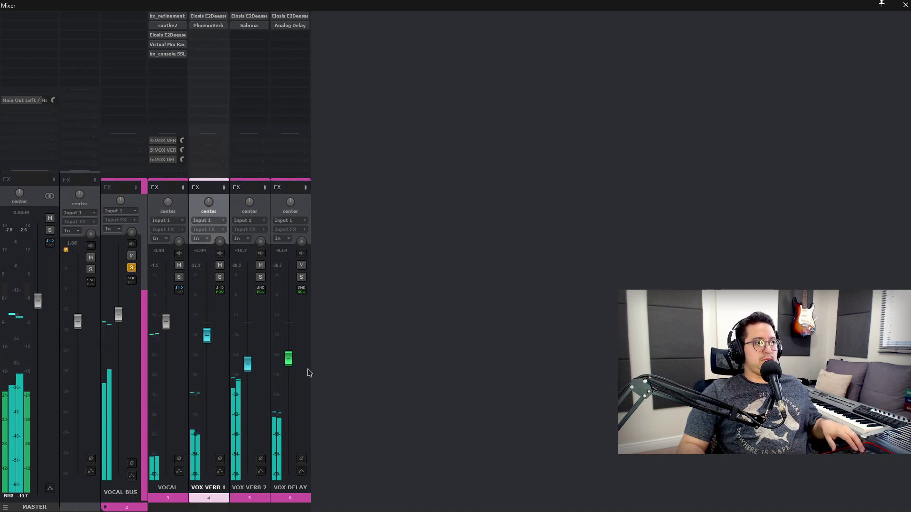
# - Audition the dry vocal in the full mix with all solos cleared, VOCAL effects bypassed, and VOX VERB 1, VOX VERB 2 and VOX DELAY muted
pyautogui.click(183, 187)
pyautogui.keyDown('ctrl'); pyautogui.click(179, 277); pyautogui.keyUp('ctrl')
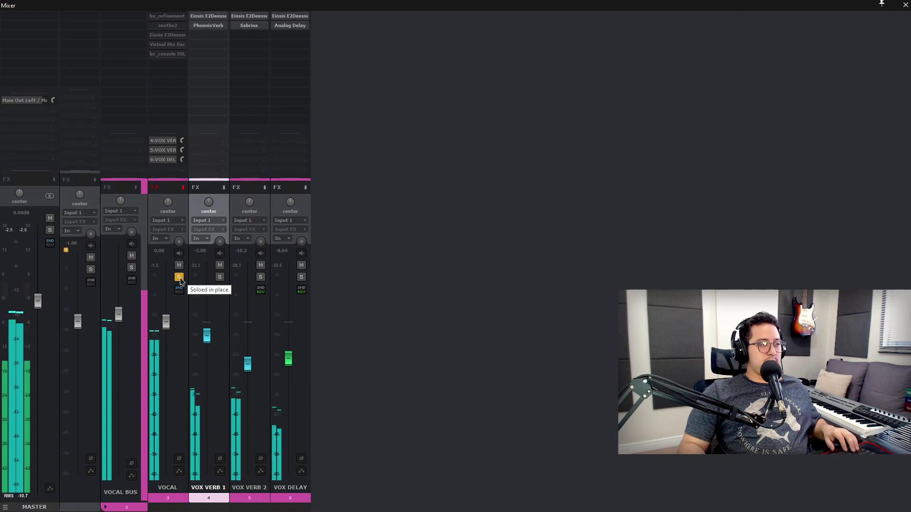
pyautogui.click(179, 277)
pyautogui.click(220, 266)
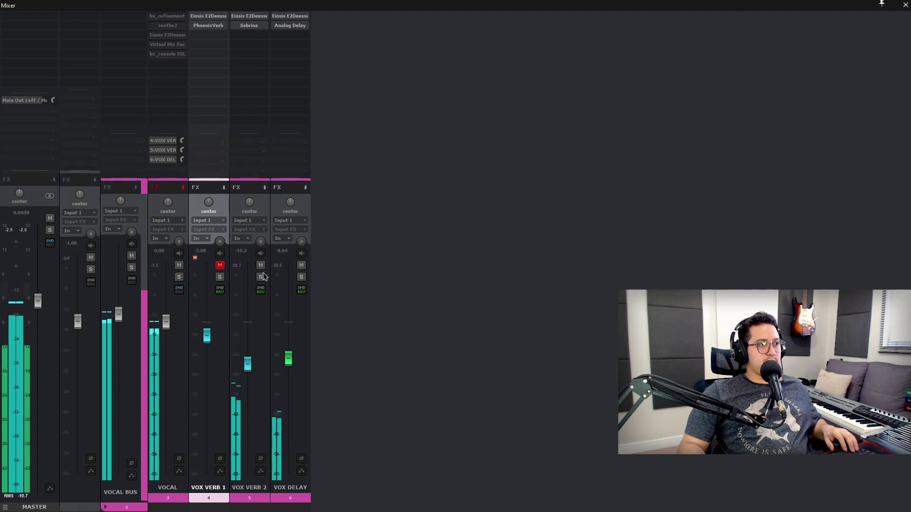
pyautogui.click(260, 265)
pyautogui.click(301, 266)
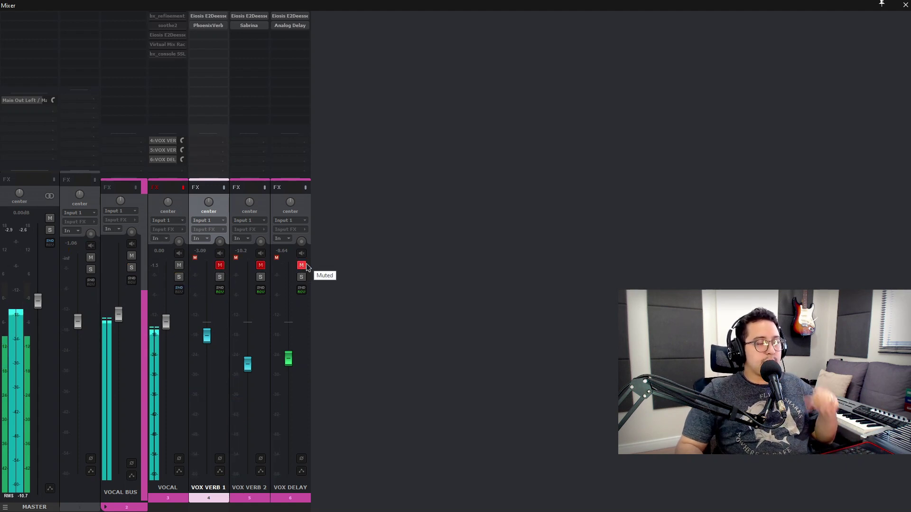
# - Re-enable the VOCAL effects chain and unmute VOX VERB 1, VOX VERB 2 and VOX DELAY to hear the processed vocal
pyautogui.click(184, 188)
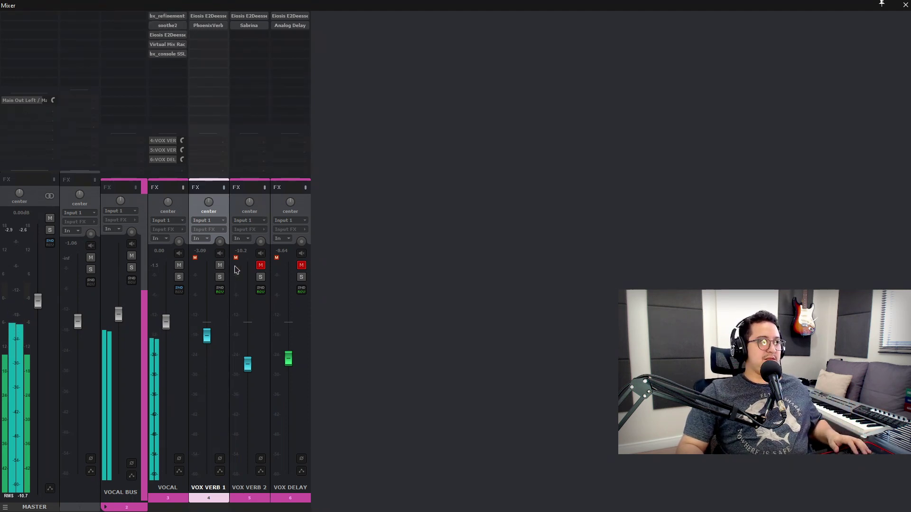
pyautogui.click(220, 265)
pyautogui.click(260, 265)
pyautogui.click(301, 265)
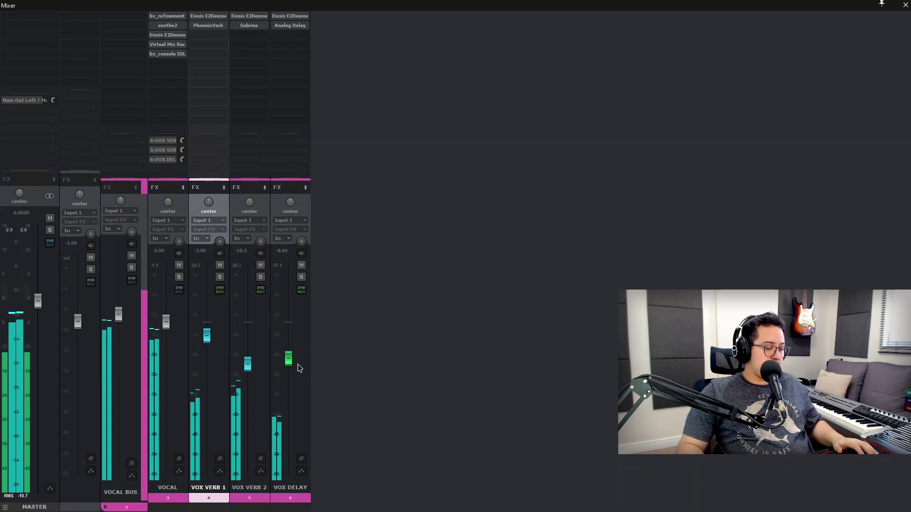
pyautogui.moveTo(288, 362)
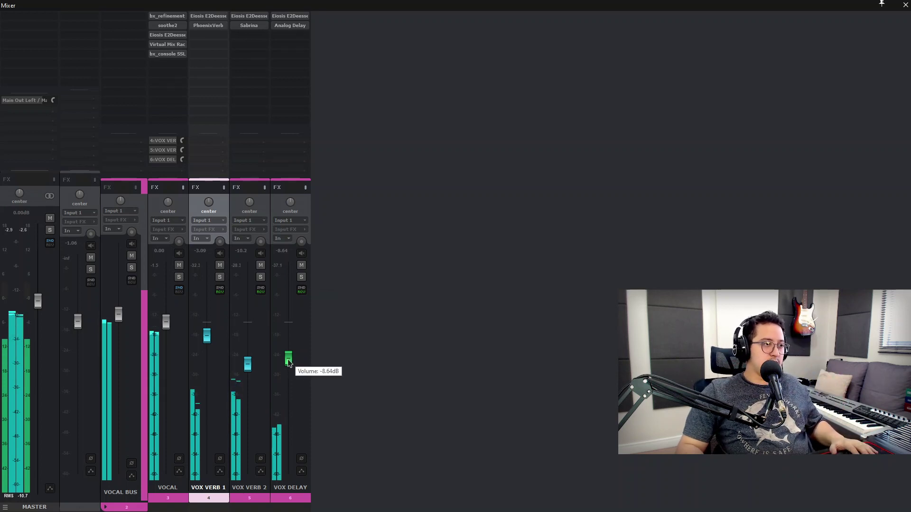